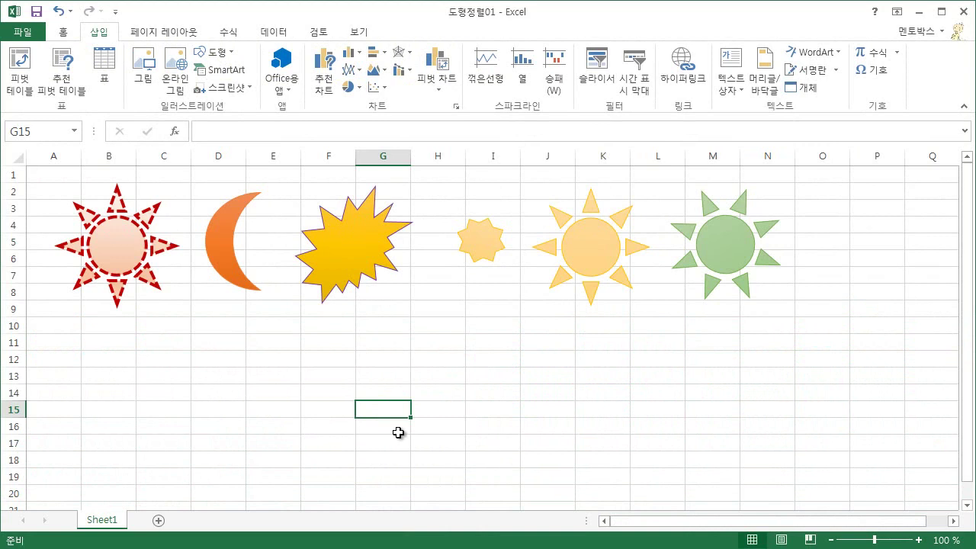
Draw a rounded rectangle about 1.91 cm high and 12.65 cm wide below the left shapes, containing the text "엑셀2013 너무 좋은 오피스 도구!!"
click(213, 52)
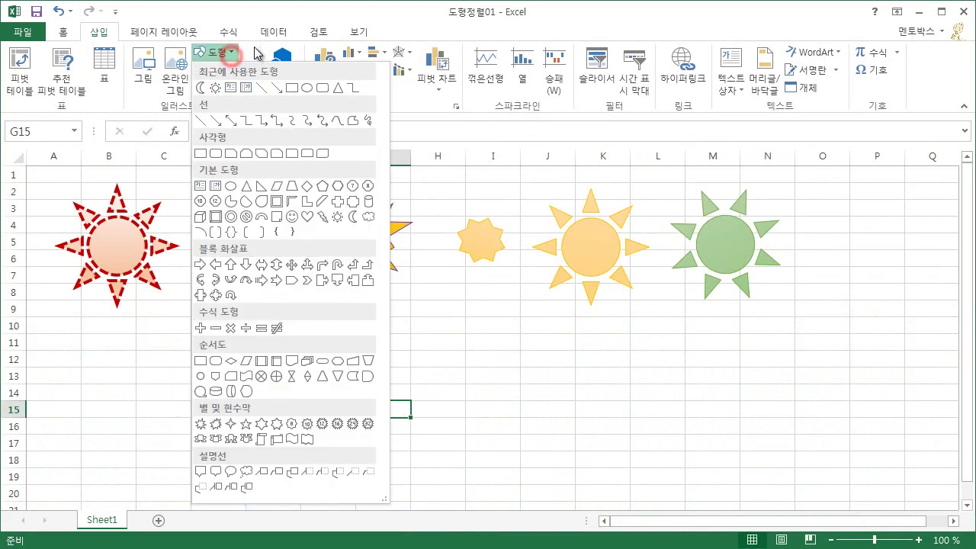
click(215, 156)
mouse_move(84, 353)
mouse_down()
mouse_move(180, 383)
mouse_move(451, 404)
mouse_up()
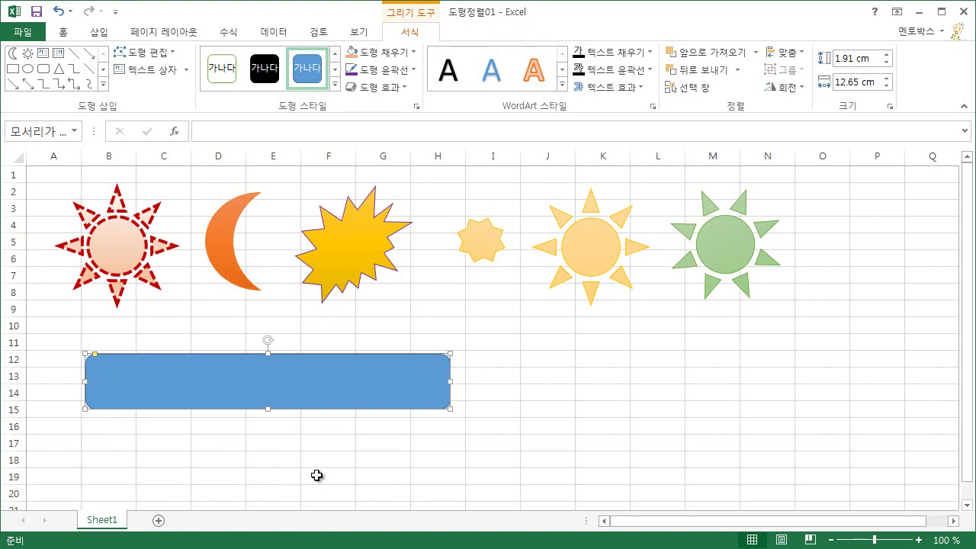
text(엑셀2013 너무 좋은 오피스 도구!!)
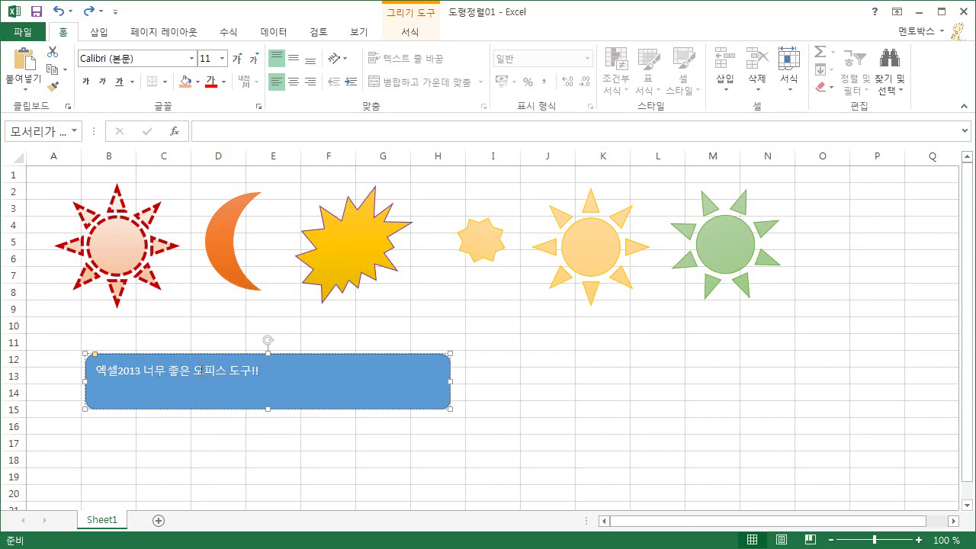
Format "너무 좋은 오피스 도구!!" as 10-point bold and fill the rounded rectangle with light orange
drag(257, 368, 148, 374)
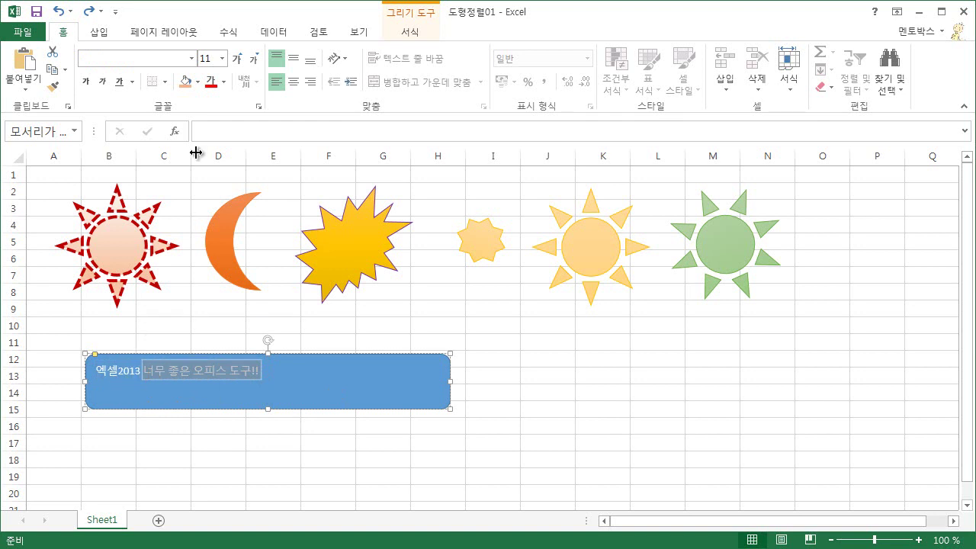
click(255, 61)
click(255, 61)
click(87, 81)
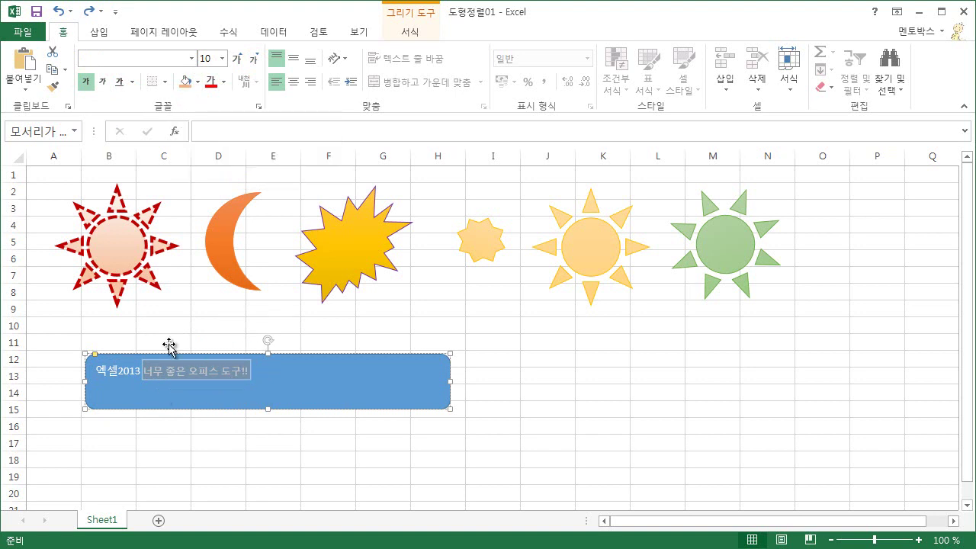
click(186, 82)
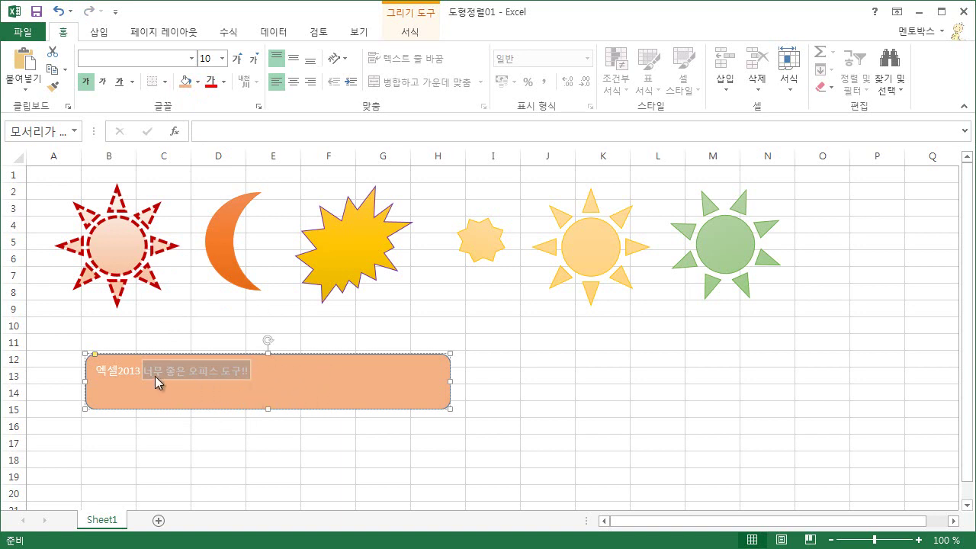
Format the word "엑셀2013" in the rounded rectangle as red, 14-point 맑은 고딕 (제목)
drag(138, 373, 97, 376)
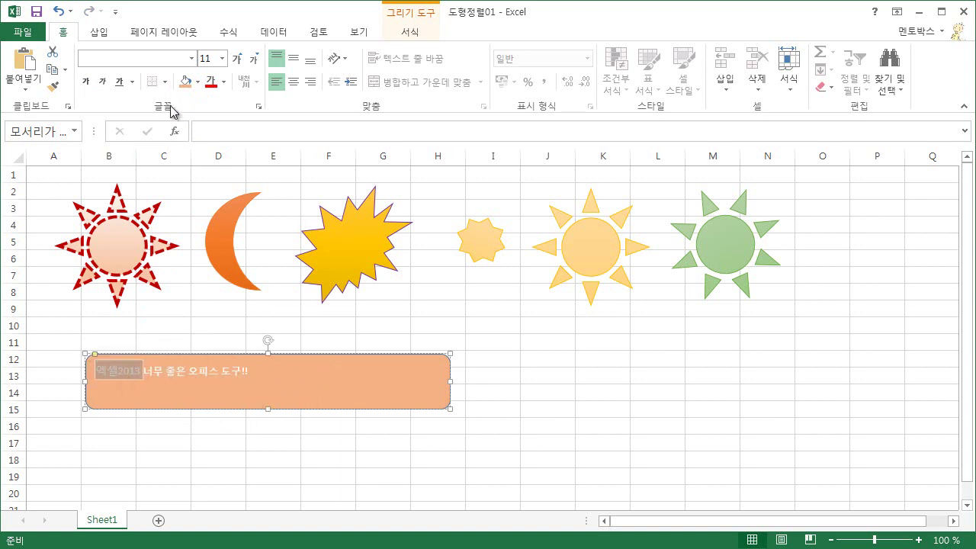
click(216, 84)
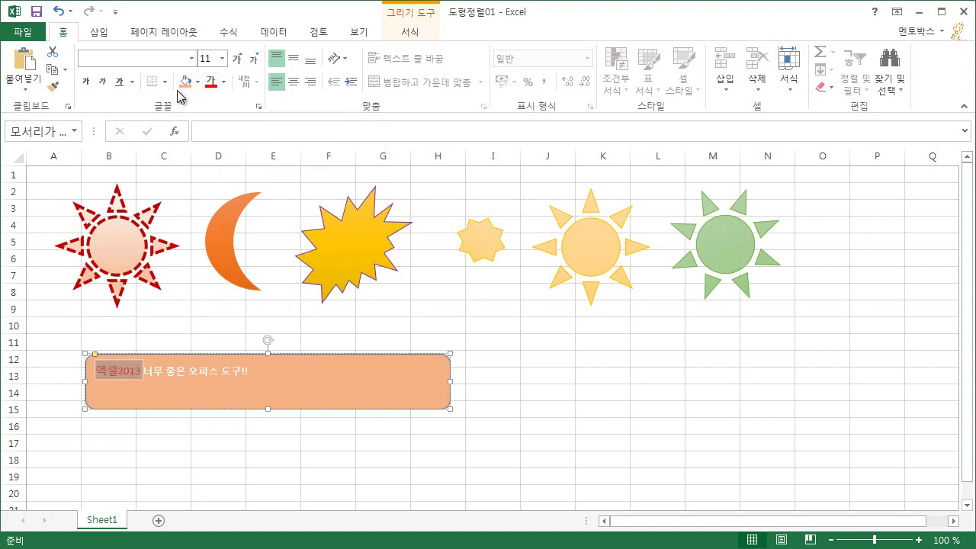
click(237, 59)
click(238, 59)
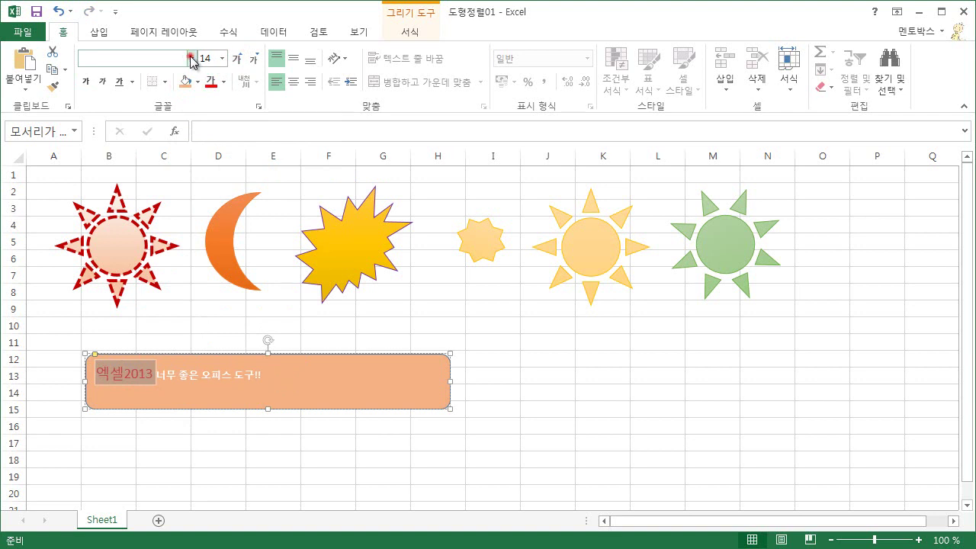
click(186, 55)
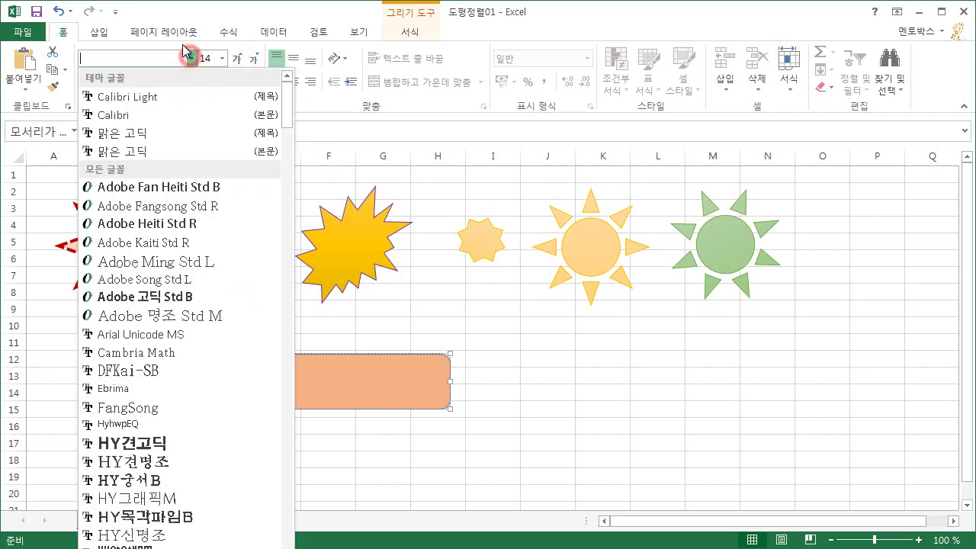
click(174, 132)
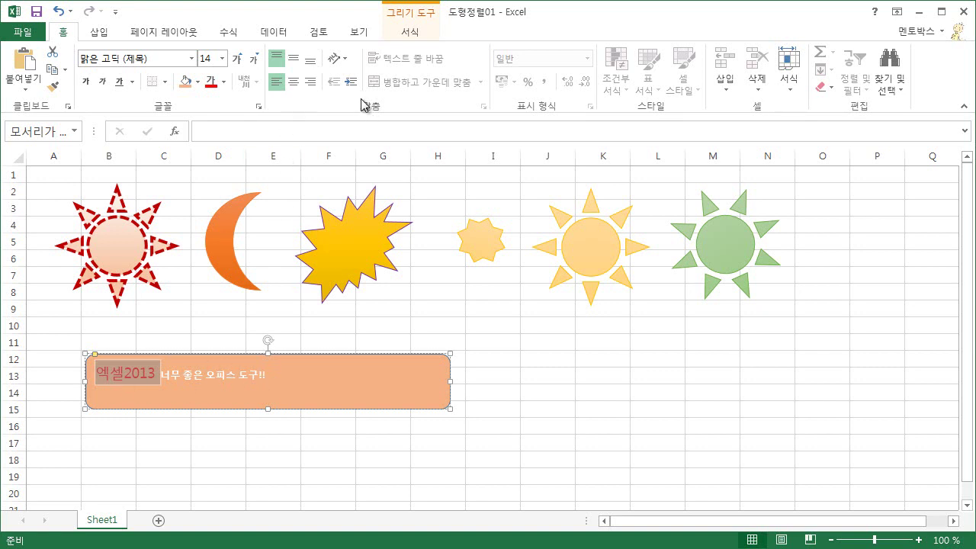
Try centring the text within the rounded rectangle, and finally align it to the bottom and right
click(311, 82)
click(293, 82)
click(293, 59)
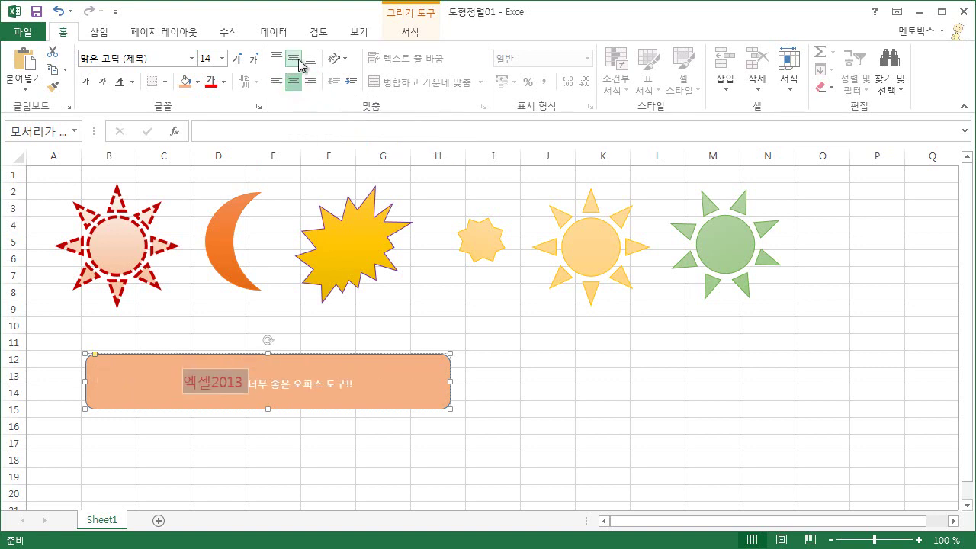
click(310, 59)
click(310, 82)
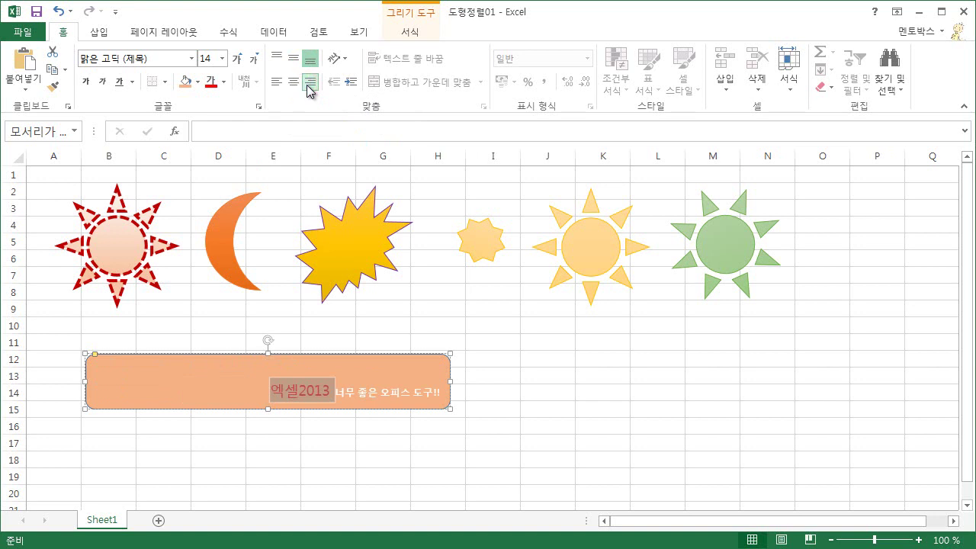
Set all the text in the rounded rectangle to 12 points with a light gold font colour
click(364, 352)
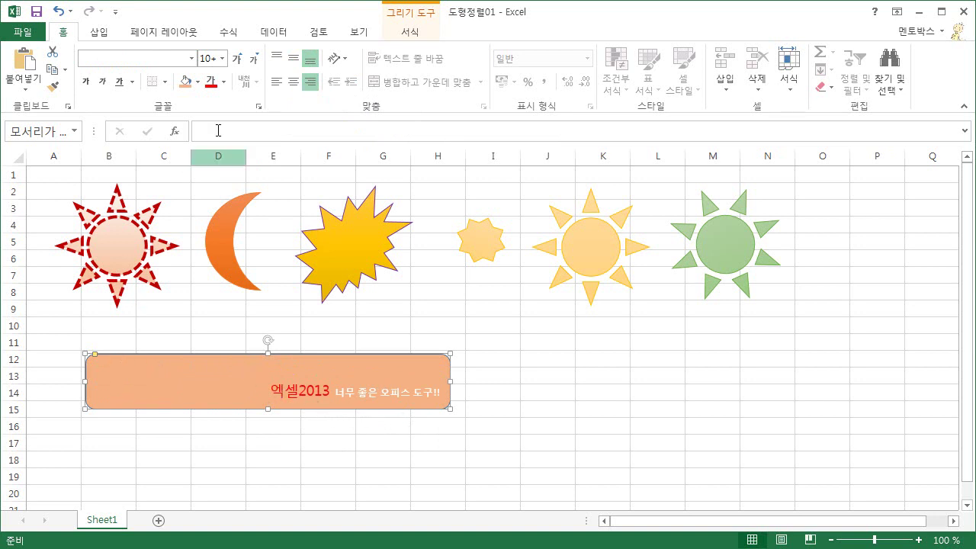
click(221, 58)
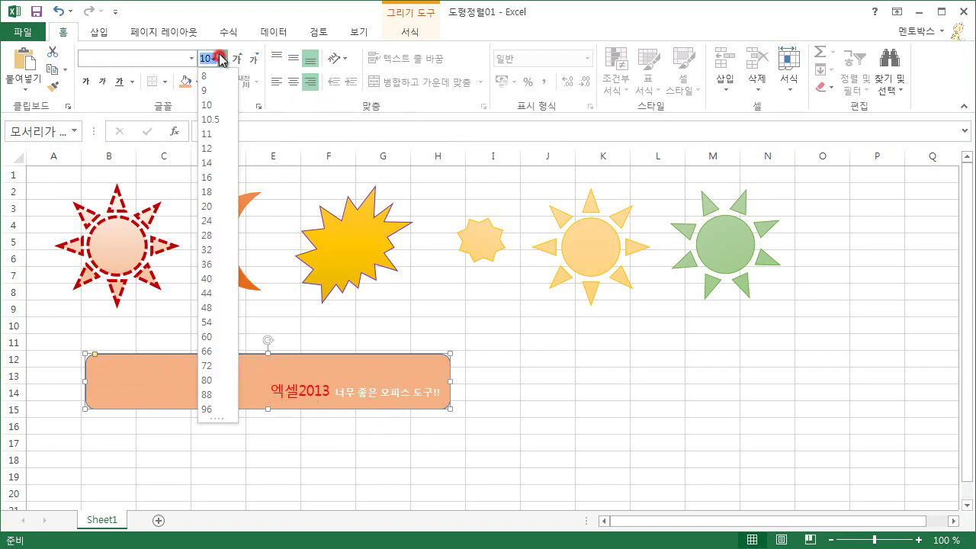
click(219, 148)
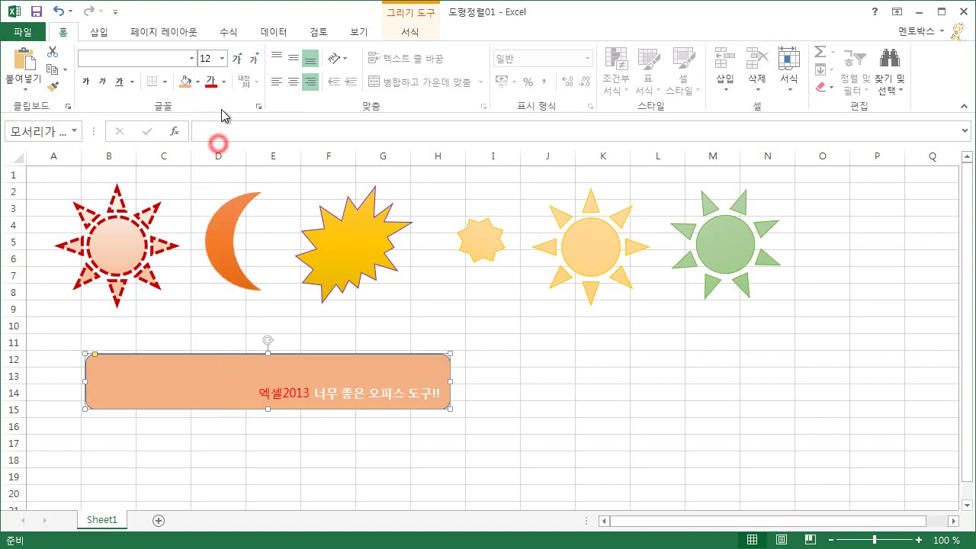
click(223, 82)
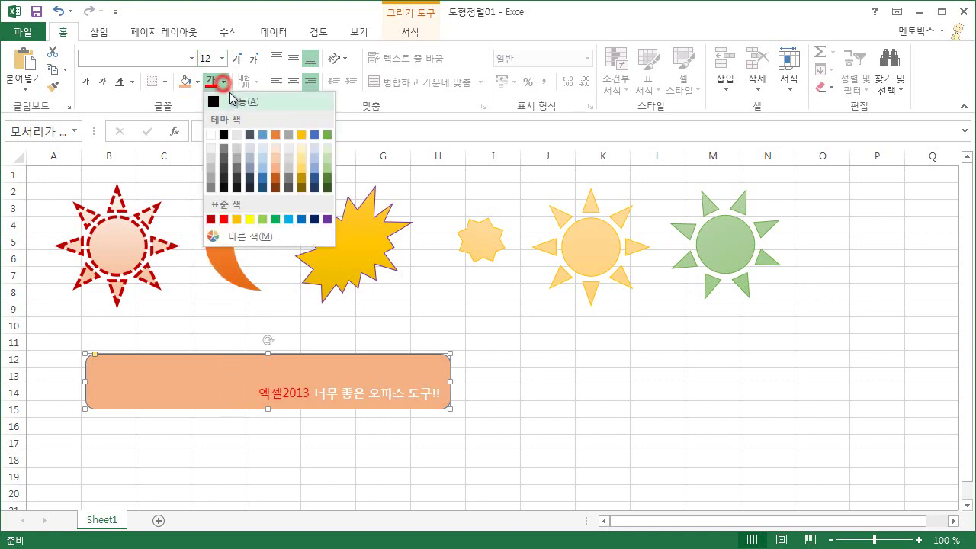
click(303, 153)
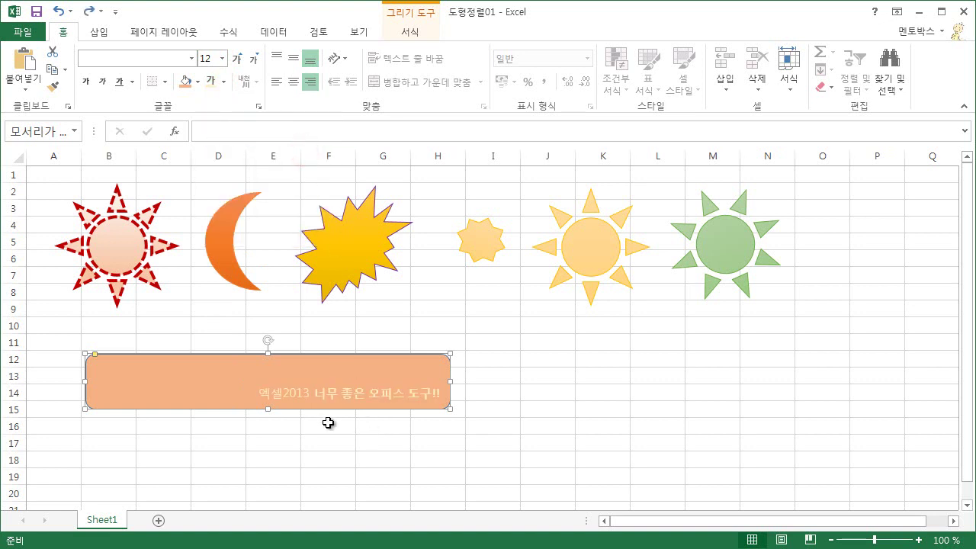
Move the red dashed sun, the yellow explosion and the rounded rectangle so they overlap each other and the crescent moon
drag(374, 370, 351, 274)
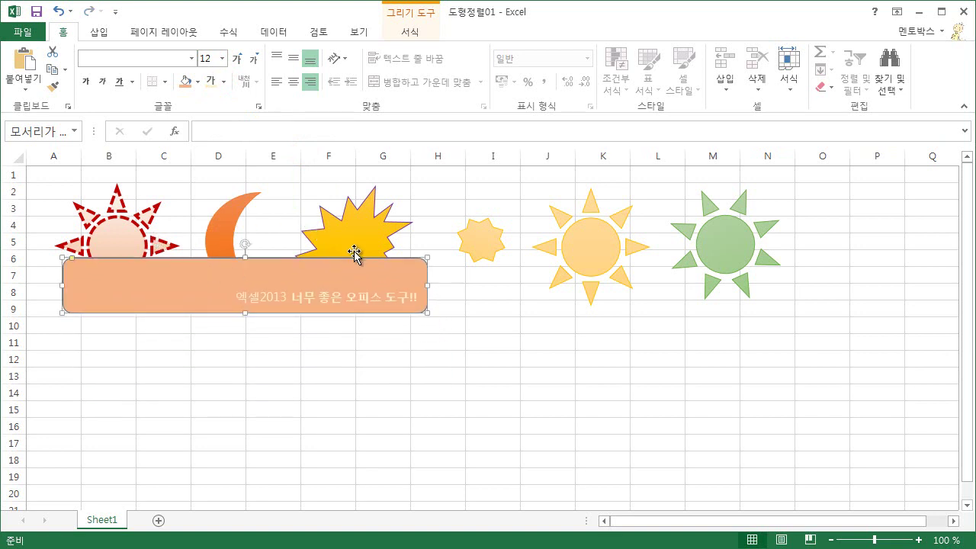
drag(353, 279, 353, 342)
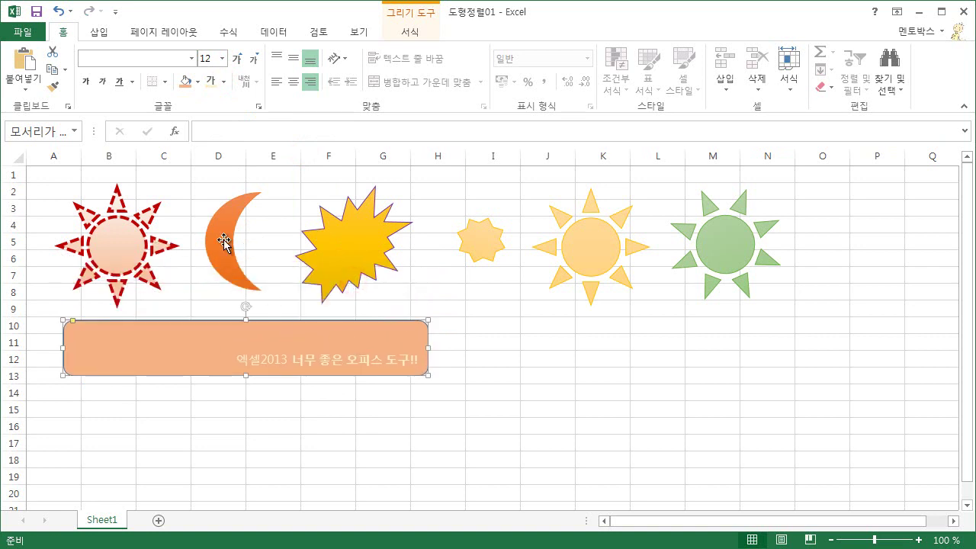
drag(138, 255, 206, 258)
drag(353, 270, 270, 271)
drag(293, 338, 301, 288)
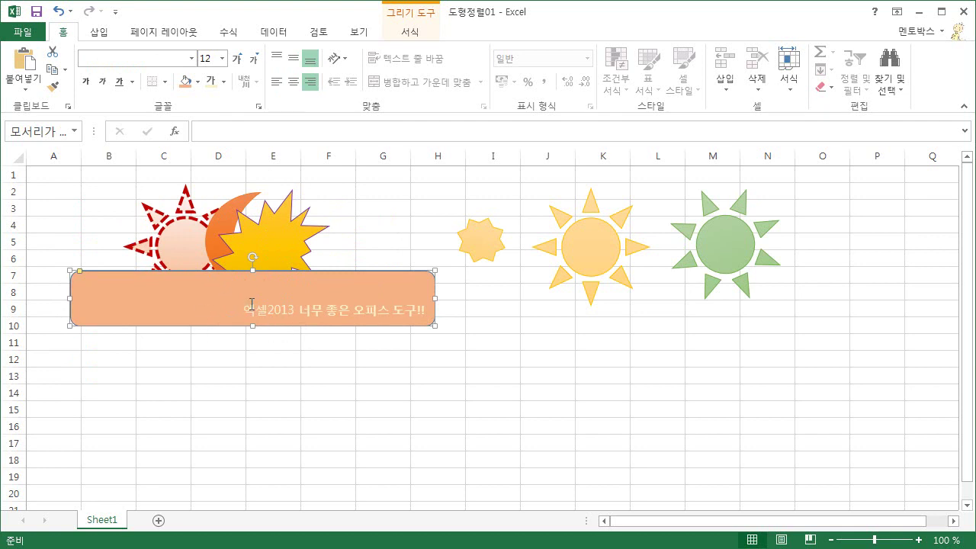
right_click(309, 278)
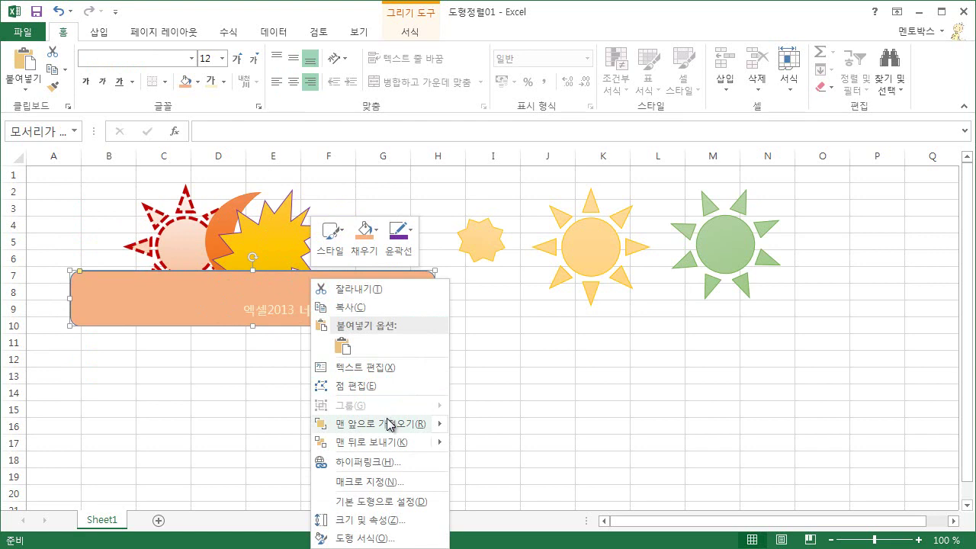
mouse_move(397, 450)
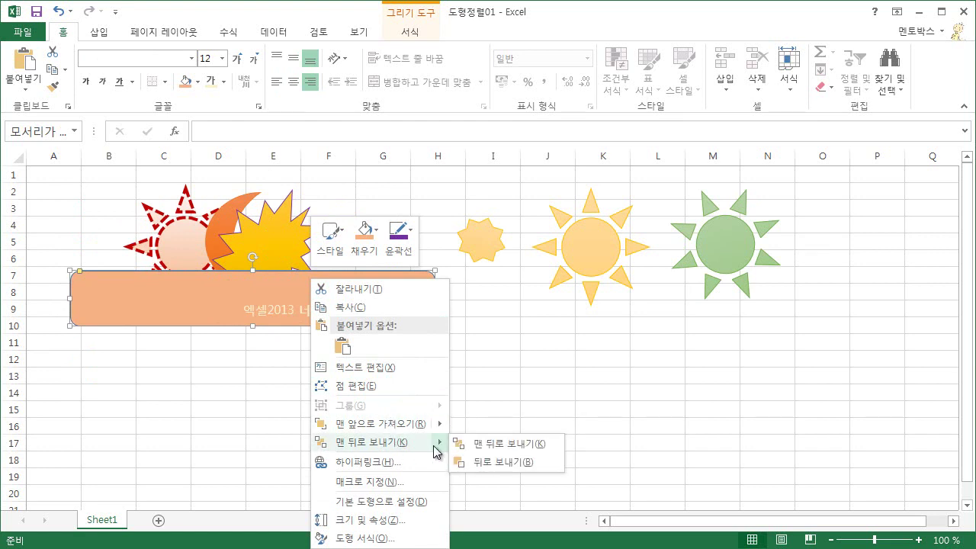
mouse_move(443, 430)
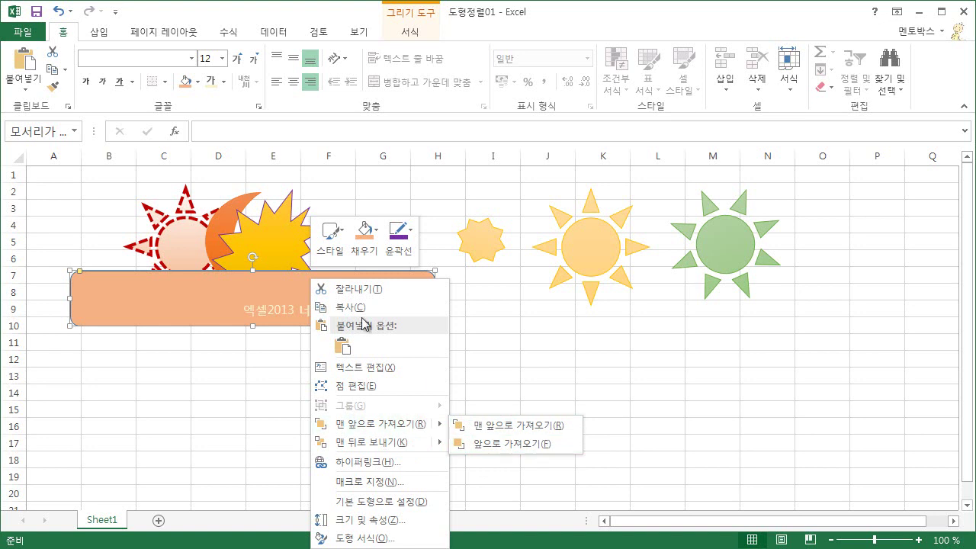
click(246, 293)
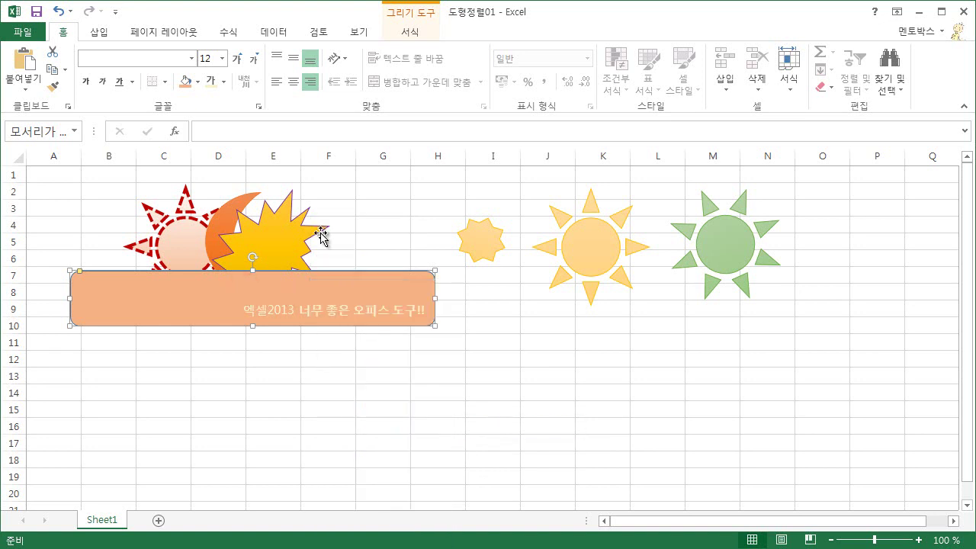
Send the rounded rectangle to the very back, behind the overlapping sun, moon and explosion shapes
click(402, 36)
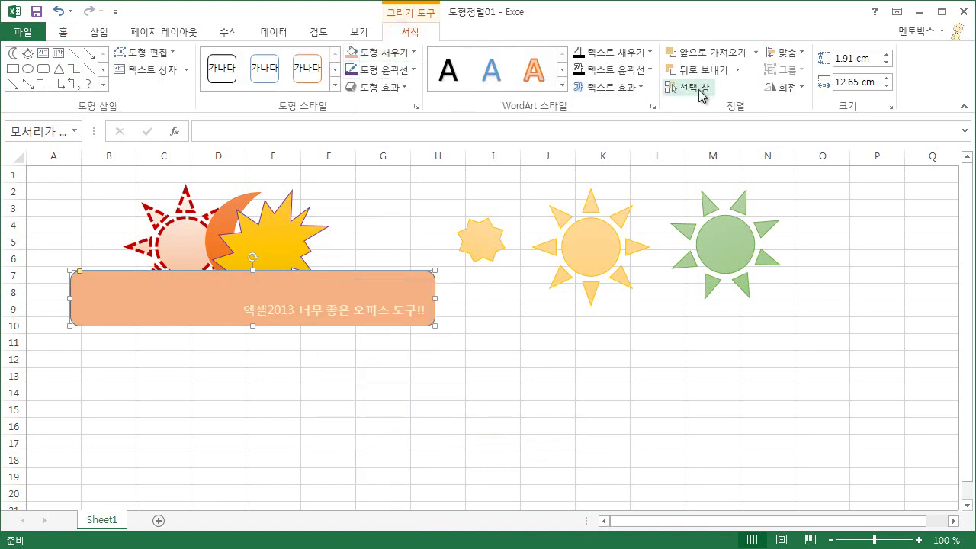
click(754, 52)
click(755, 49)
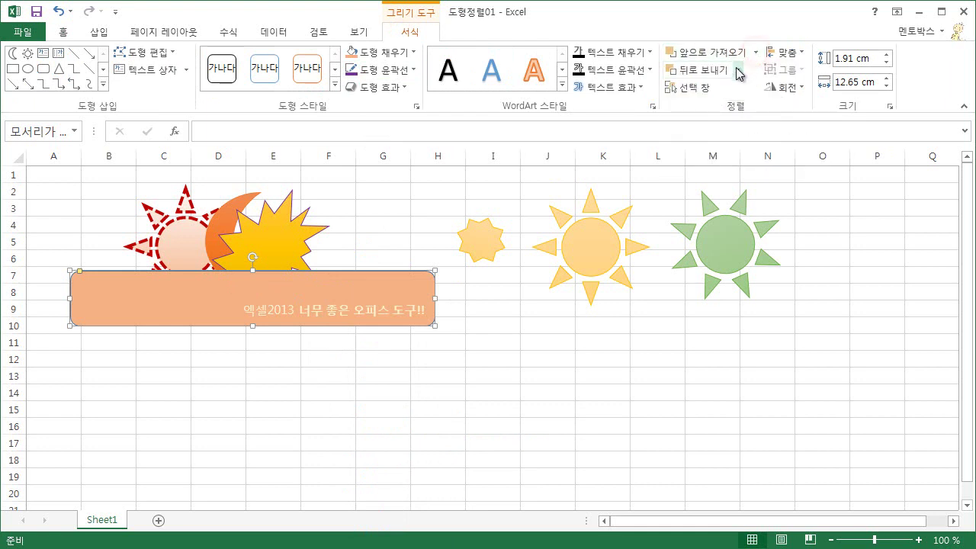
click(740, 70)
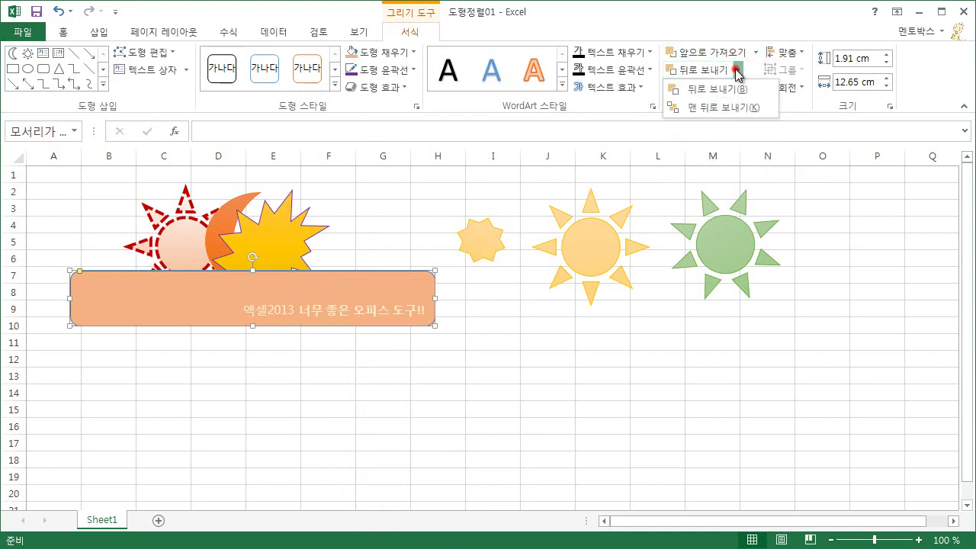
click(744, 107)
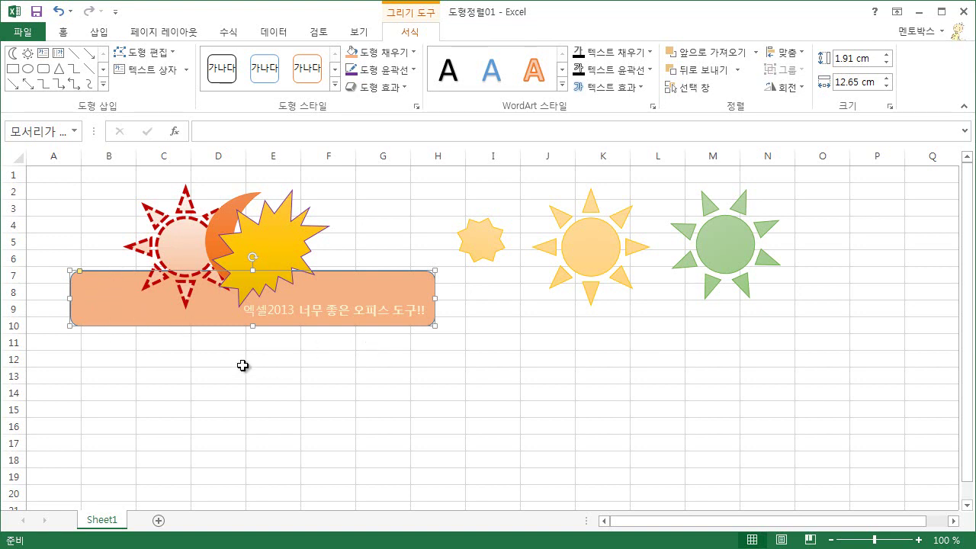
Send the yellow explosion shape backward one level at a time, two levels in all, to place it behind the crescent moon
click(280, 240)
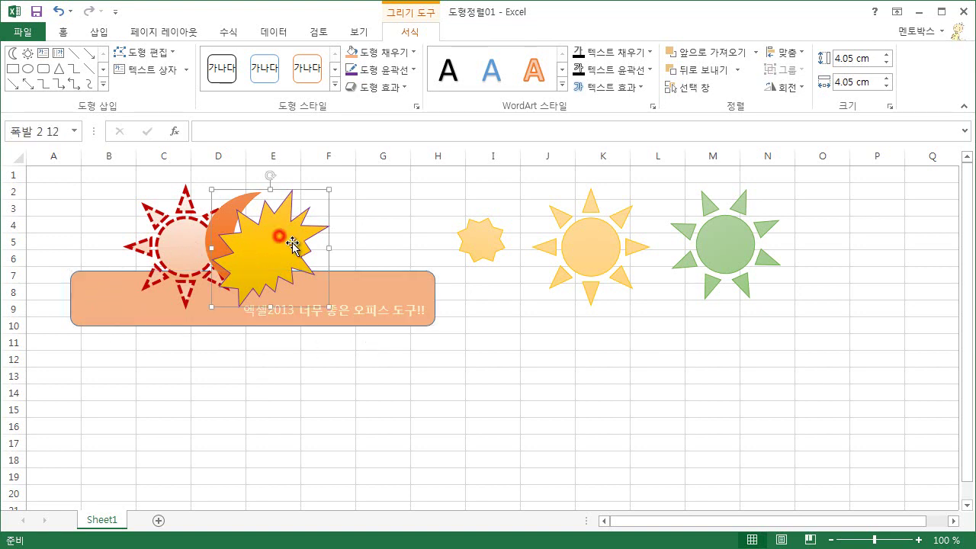
click(737, 70)
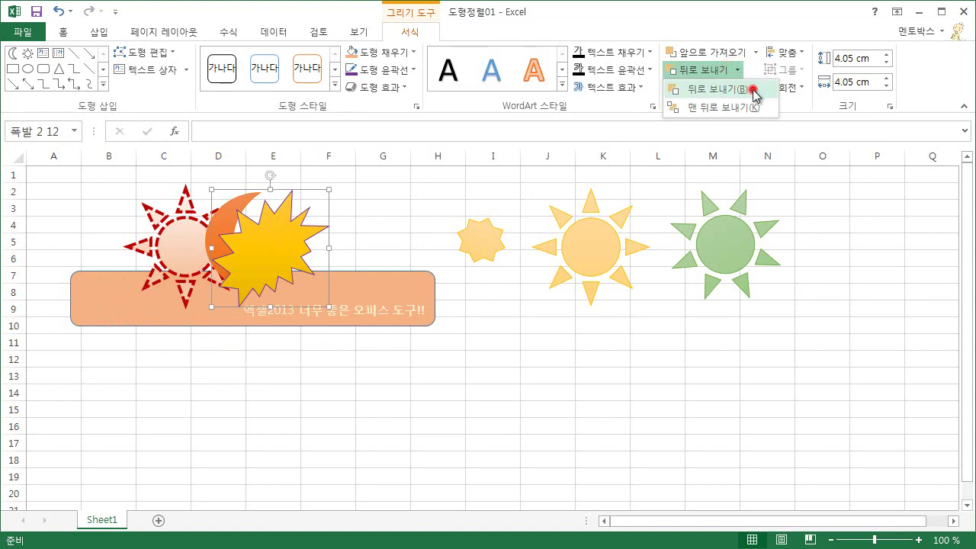
click(754, 91)
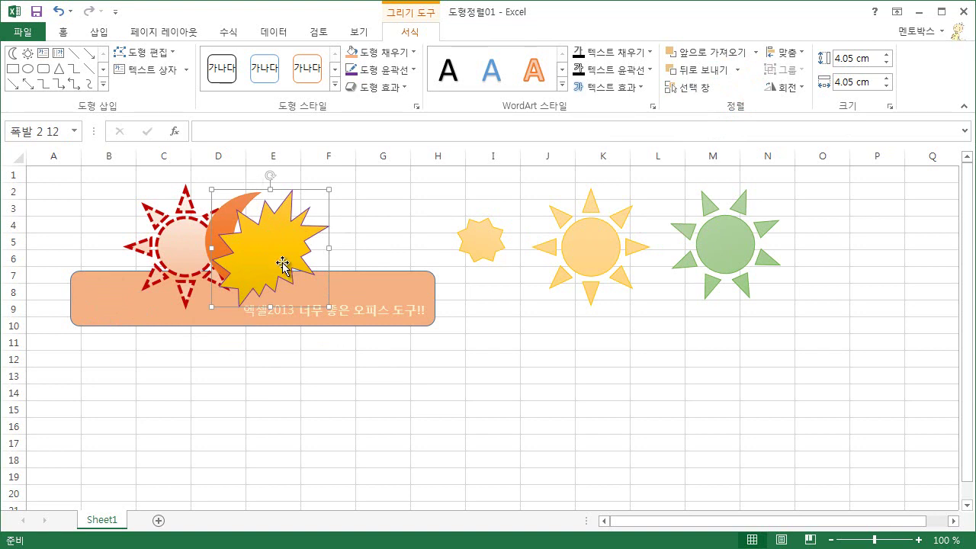
click(702, 69)
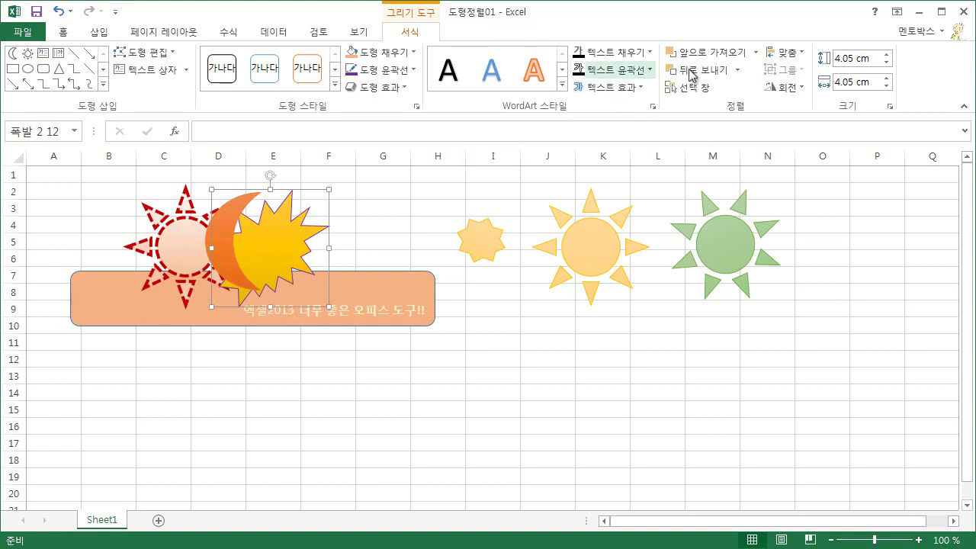
Bring the yellow explosion shape forward one level, in front of the crescent moon
click(753, 55)
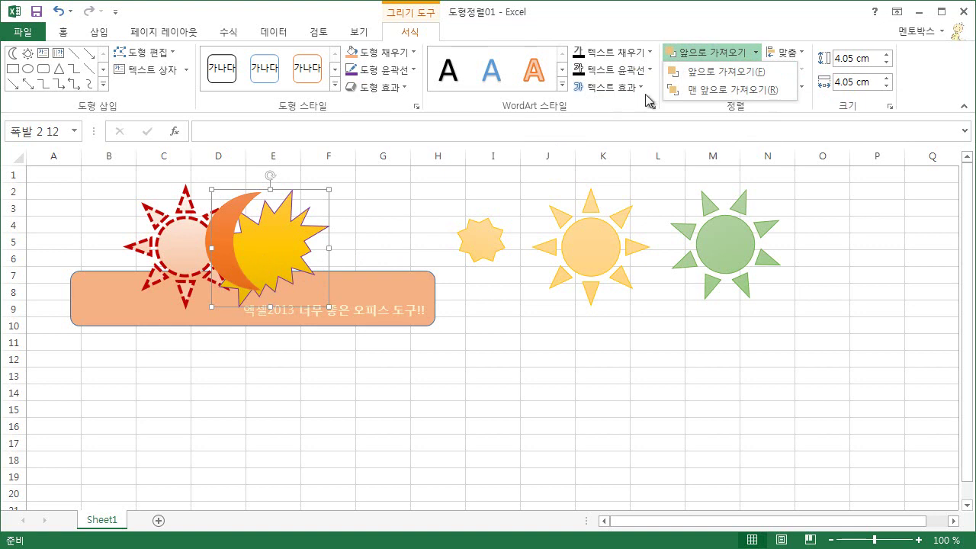
click(694, 72)
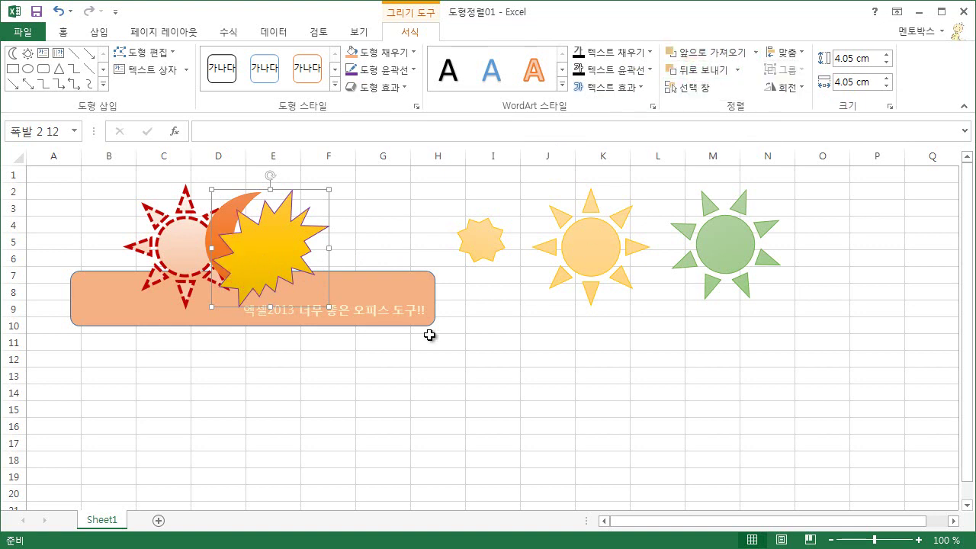
Bring the rounded rectangle to the very front, over the red dashed sun, crescent moon and yellow explosion
click(412, 292)
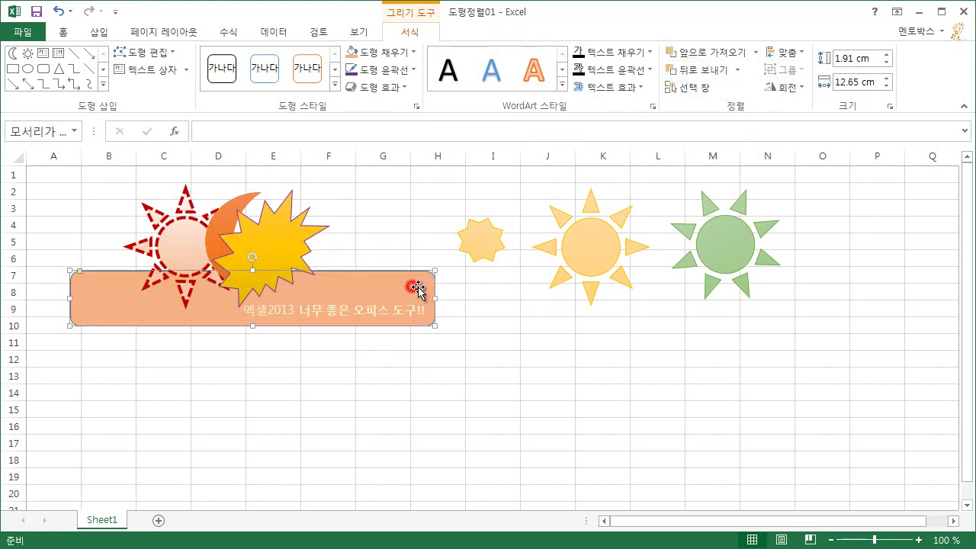
click(754, 51)
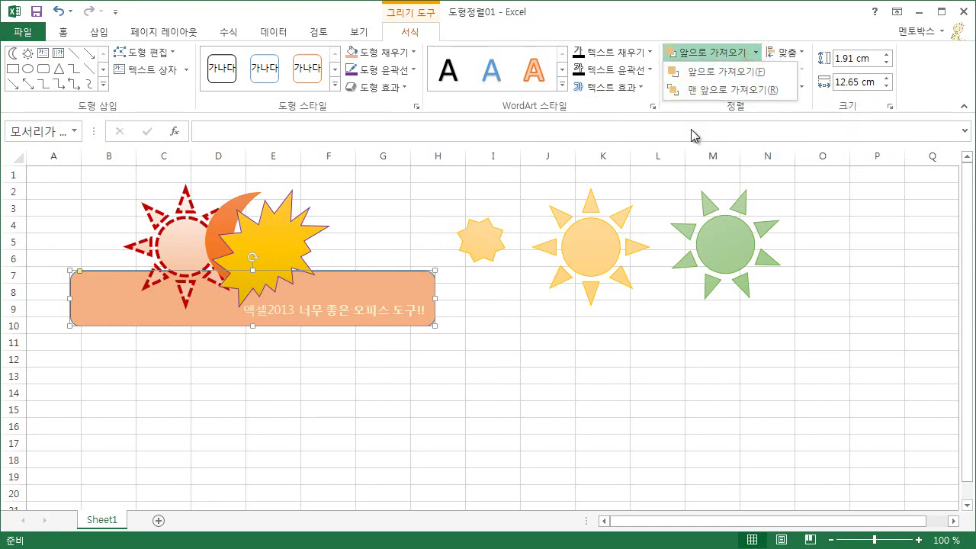
click(717, 90)
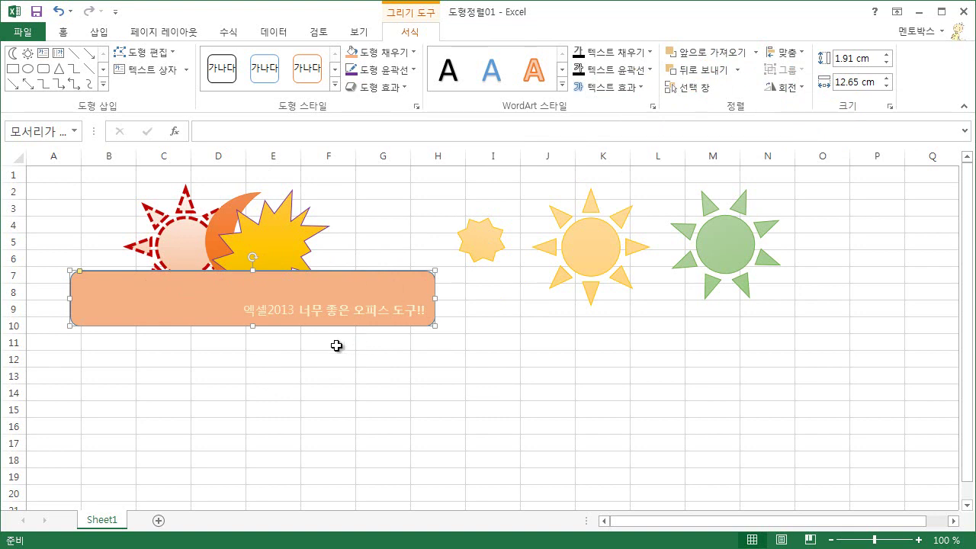
click(485, 232)
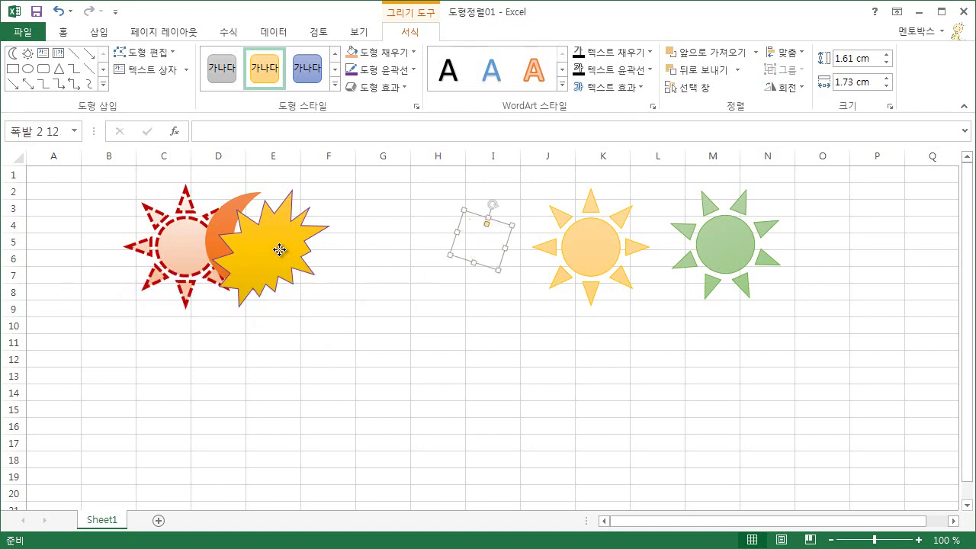
click(280, 249)
Select the rounded rectangle, red dashed sun and yellow explosion together, move them below the crescent moon and shrink them, the sun to about 2.5 cm
click(183, 302)
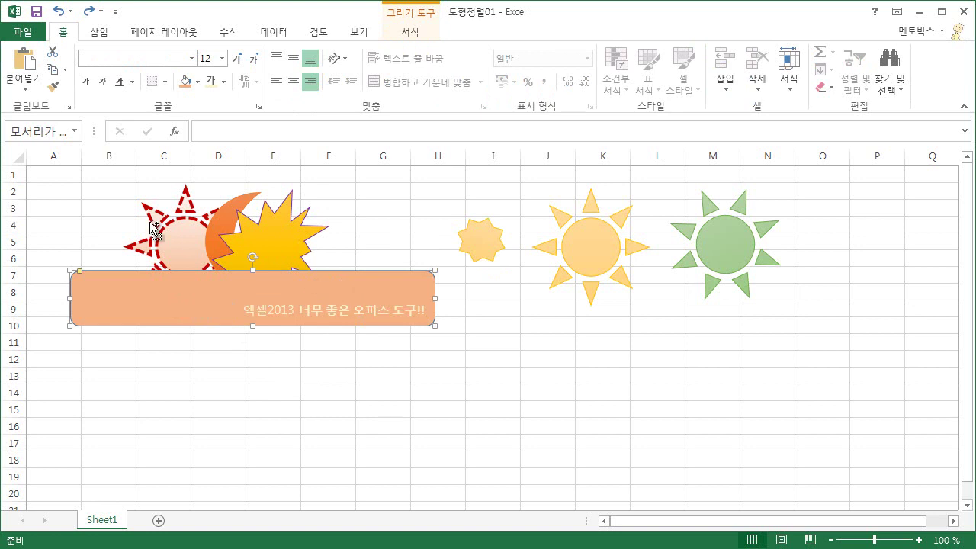
shift+click(177, 231)
shift+click(304, 242)
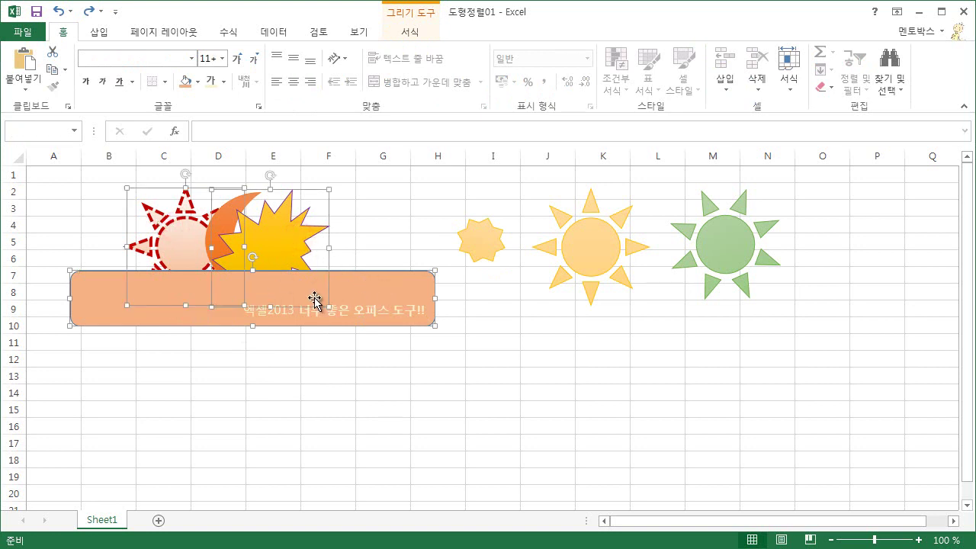
drag(278, 242, 294, 369)
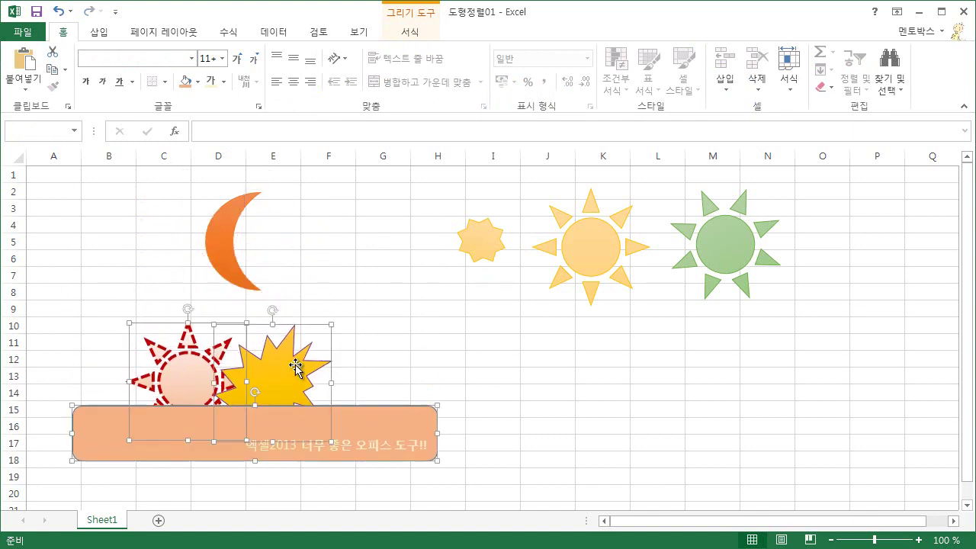
drag(331, 323, 287, 384)
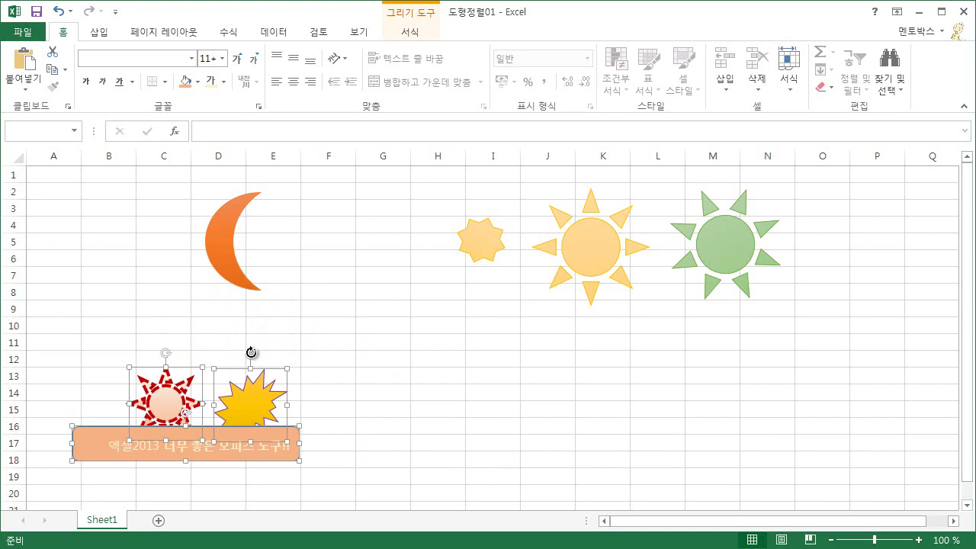
Try rotating the three selected shapes together clockwise, and undo the rotation
drag(252, 353, 282, 376)
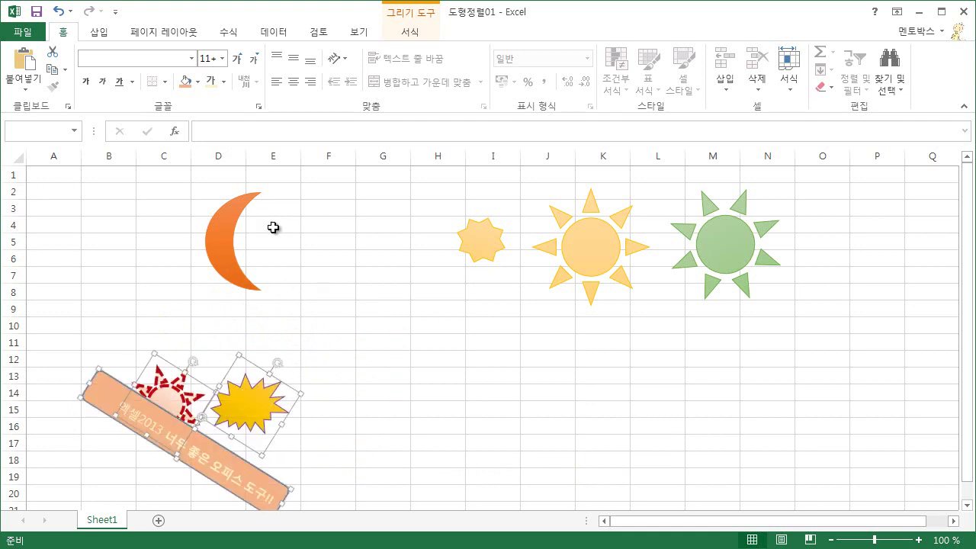
click(60, 13)
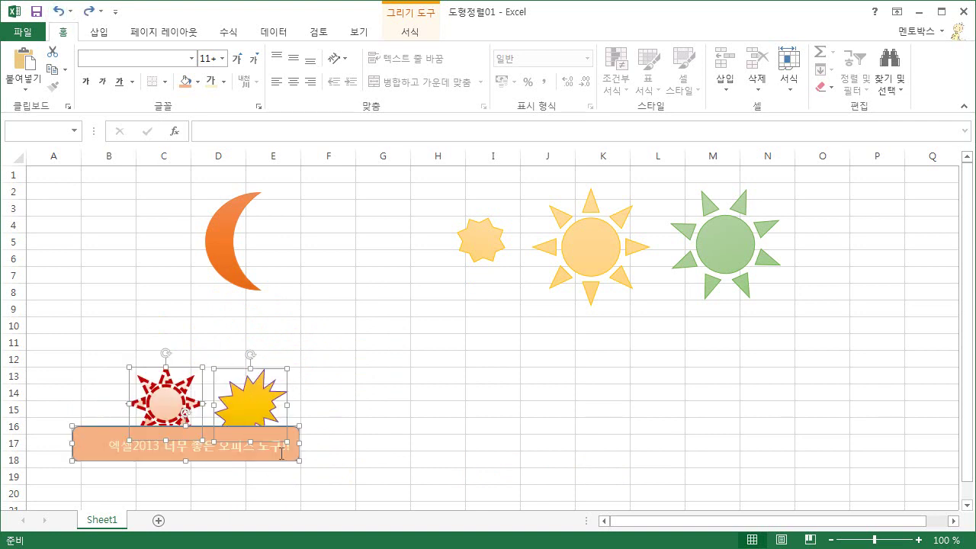
Move the green sun onto the large pale yellow sun so that their centres overlap
click(731, 246)
drag(722, 249, 608, 255)
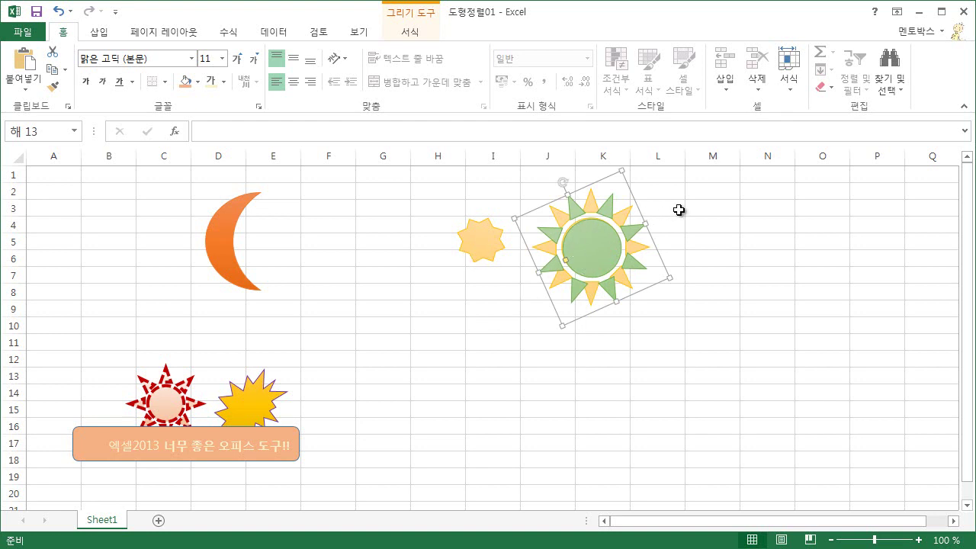
click(718, 237)
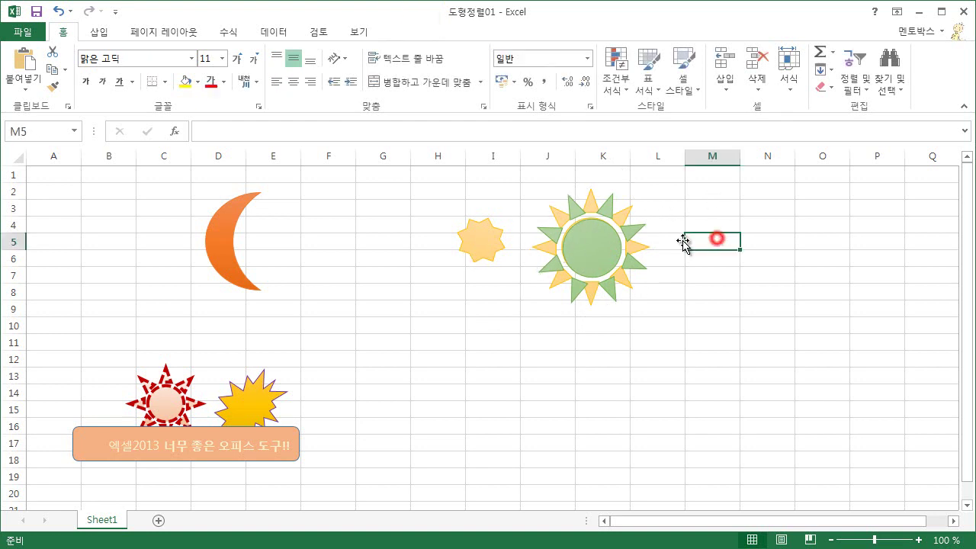
Select the overlapping yellow and green suns together and group them into one object
click(592, 196)
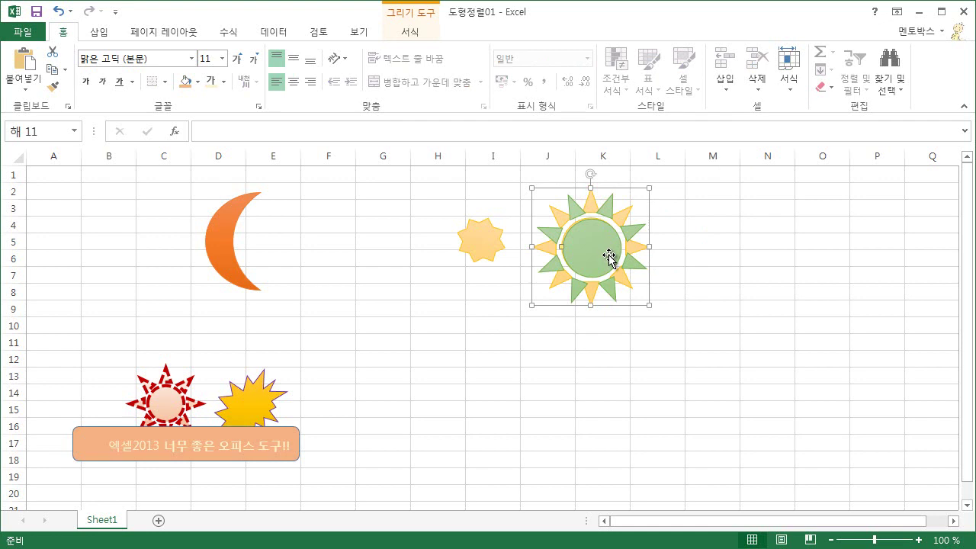
ctrl+click(615, 206)
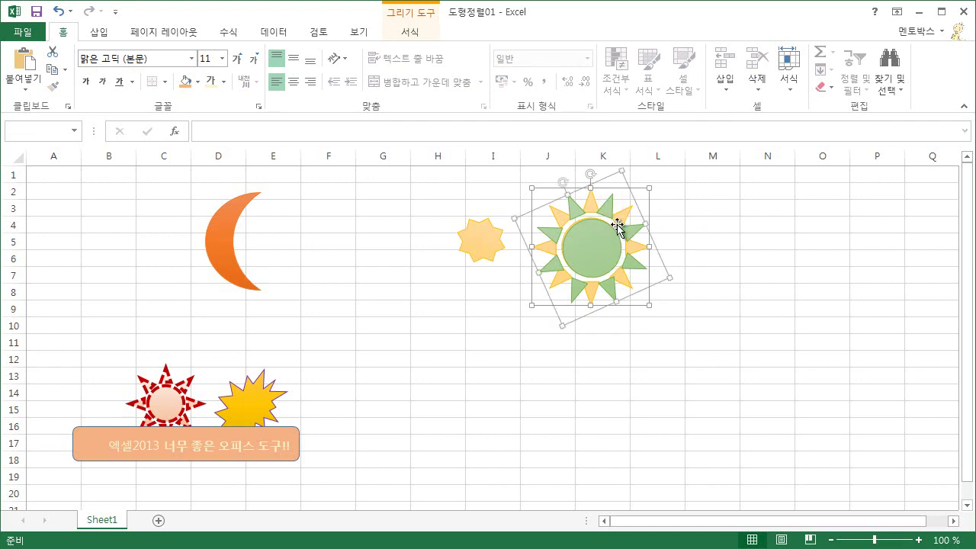
click(411, 33)
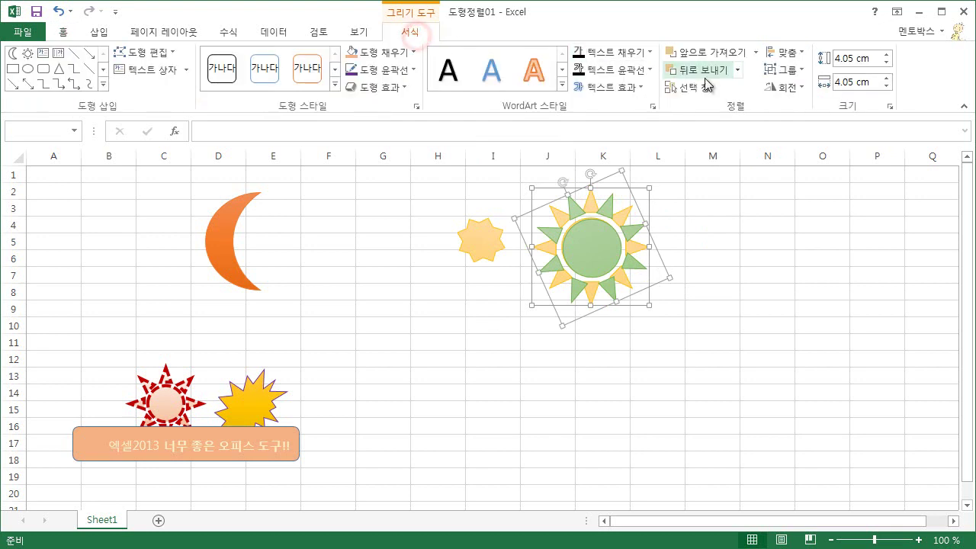
click(797, 69)
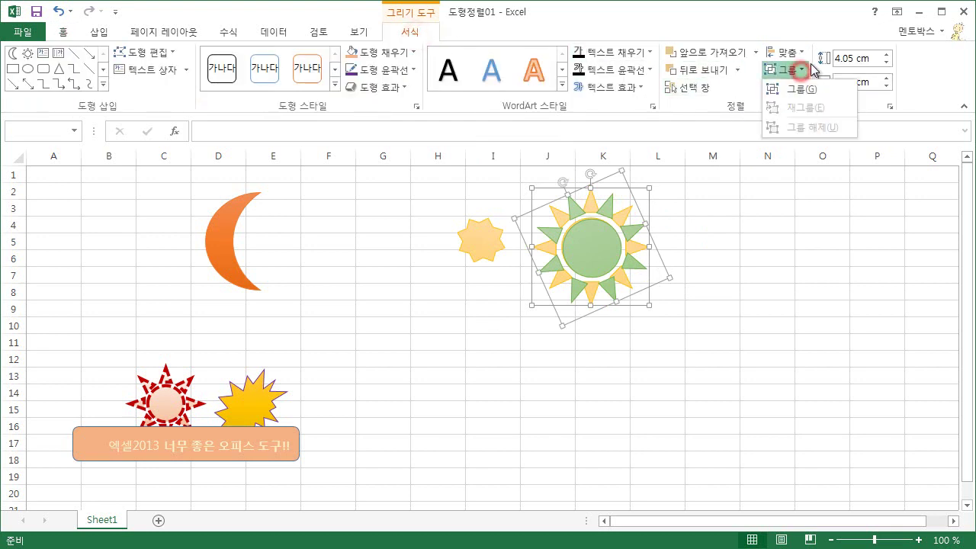
click(807, 90)
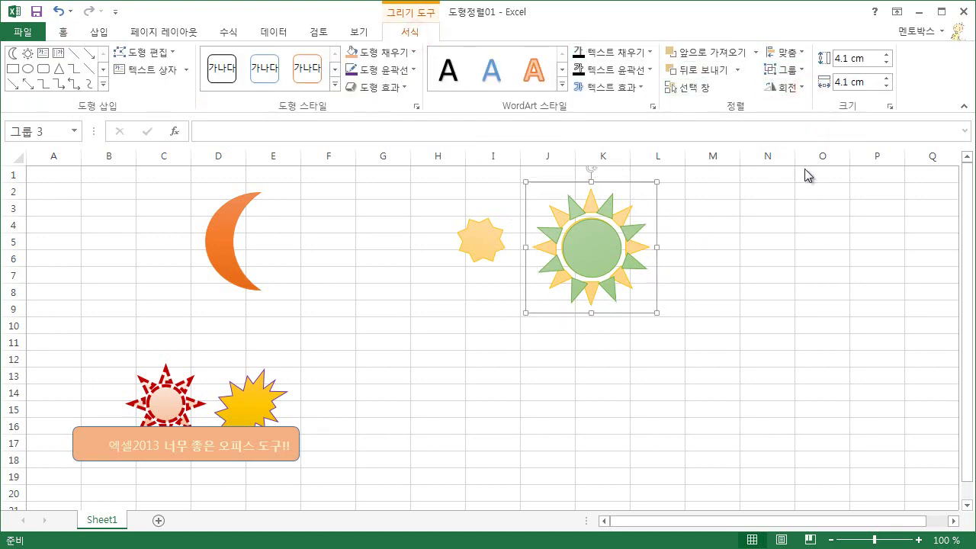
Move the grouped suns to columns F to H, around rows 7 to 14, and resize the group to about 4.18 by 4.05 cm
click(740, 277)
click(630, 228)
drag(598, 258, 348, 347)
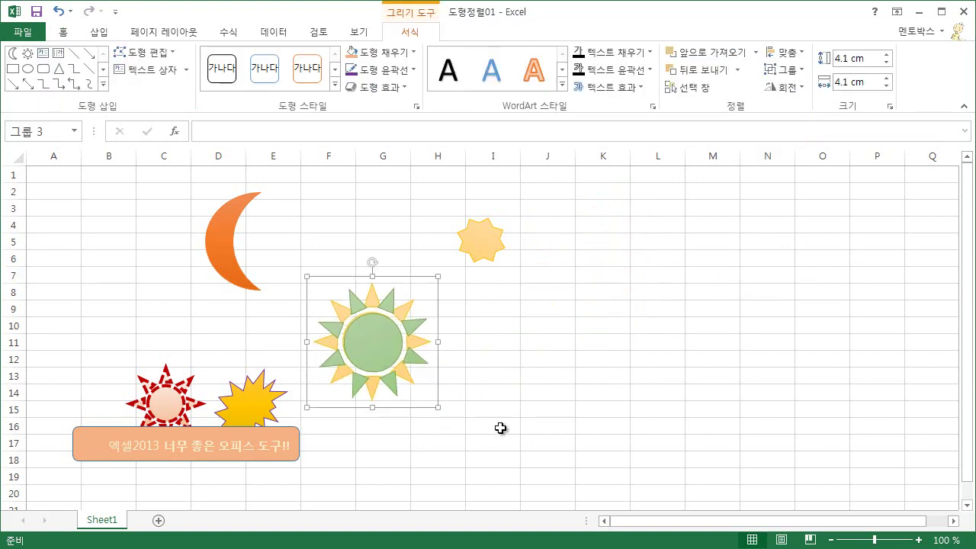
mouse_move(439, 277)
mouse_down()
mouse_move(461, 263)
mouse_move(429, 279)
mouse_move(438, 275)
mouse_up()
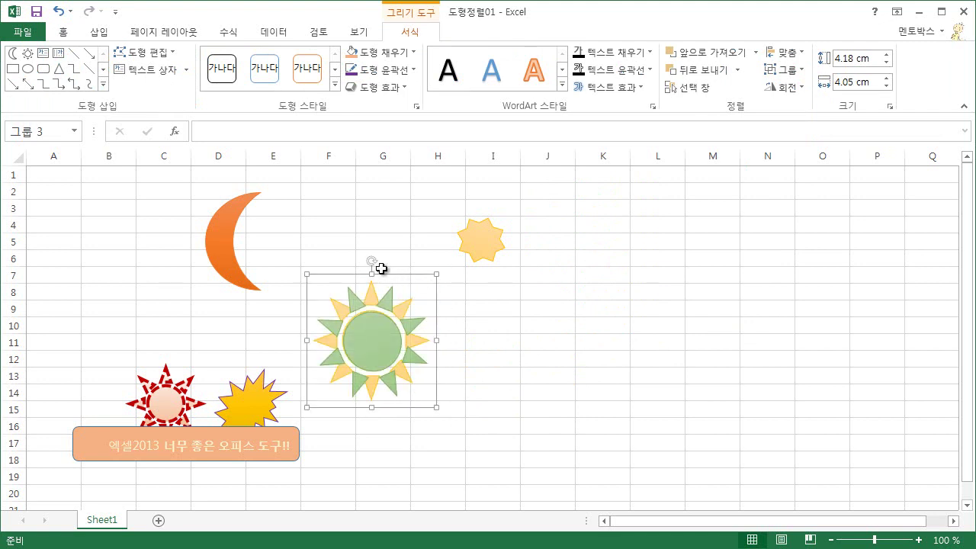
mouse_move(372, 262)
mouse_down()
mouse_move(388, 270)
mouse_move(371, 261)
mouse_up()
Ungroup the two suns and move them apart, the green one around columns J to L and the yellow one beside the small star
click(784, 69)
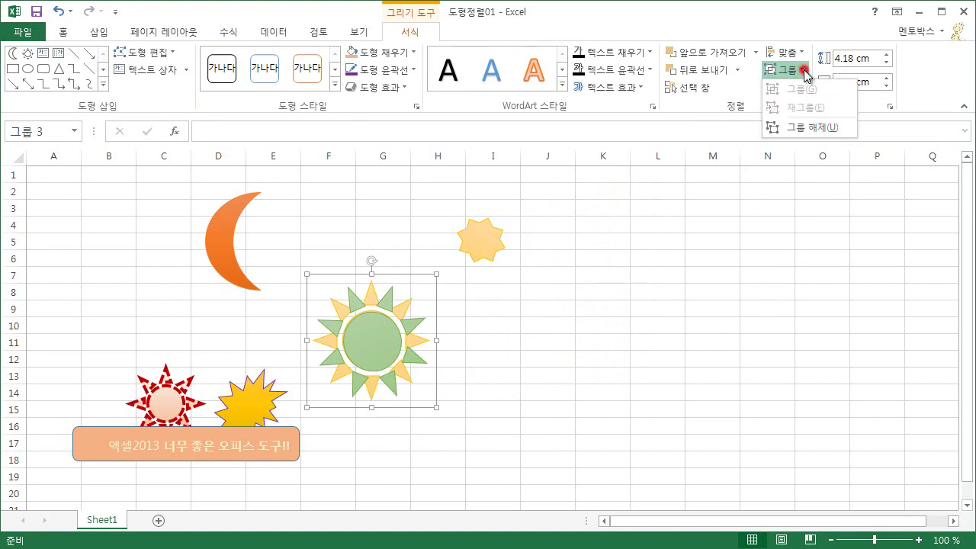
key(Escape)
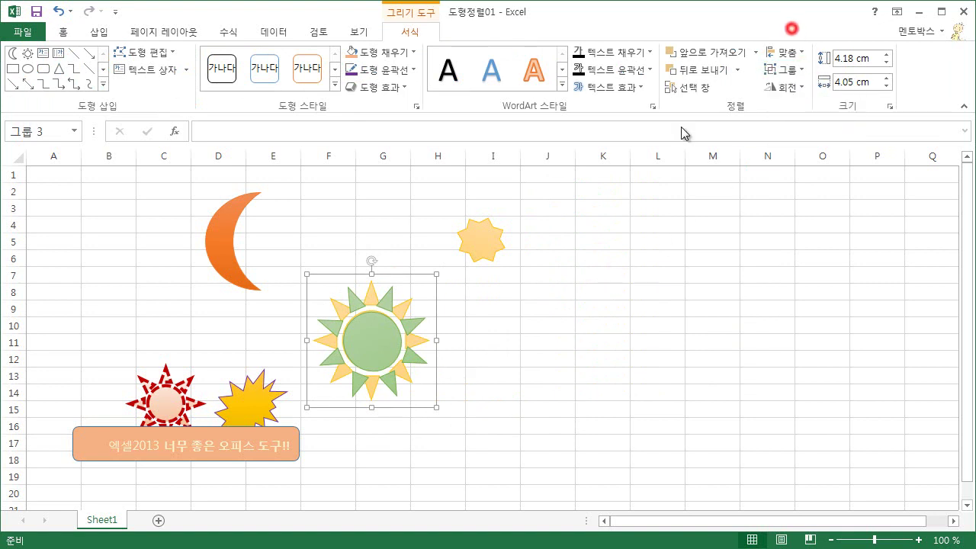
right_click(375, 304)
mouse_move(467, 401)
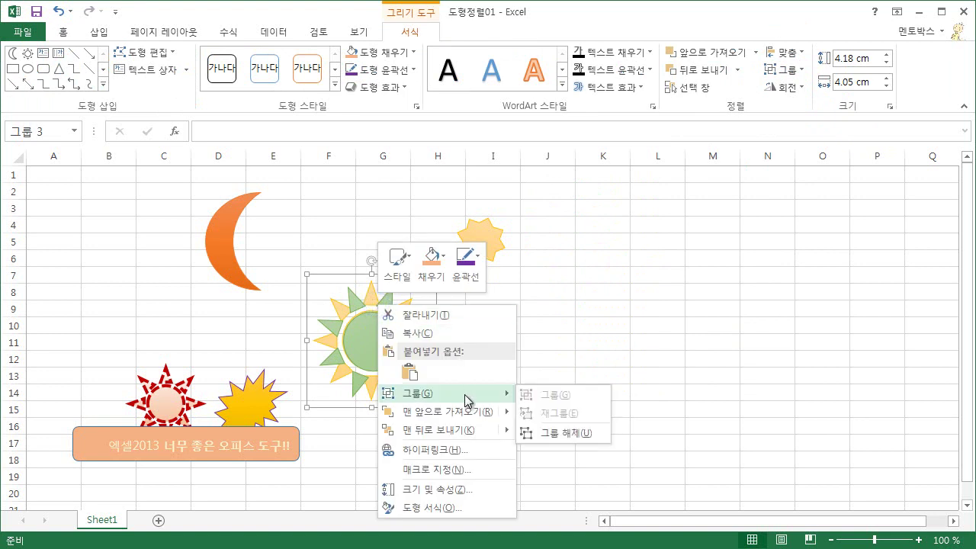
click(560, 433)
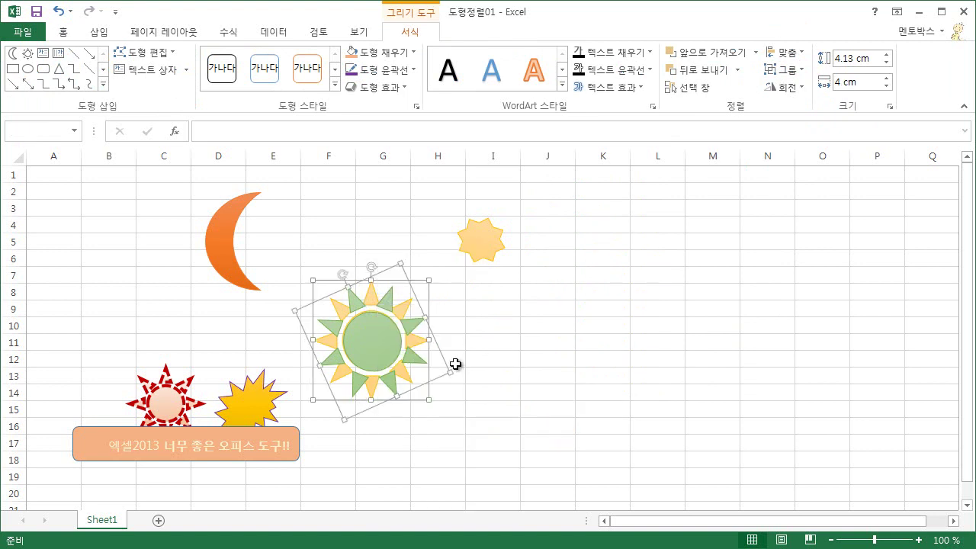
click(467, 350)
drag(399, 356, 607, 297)
drag(375, 342, 404, 261)
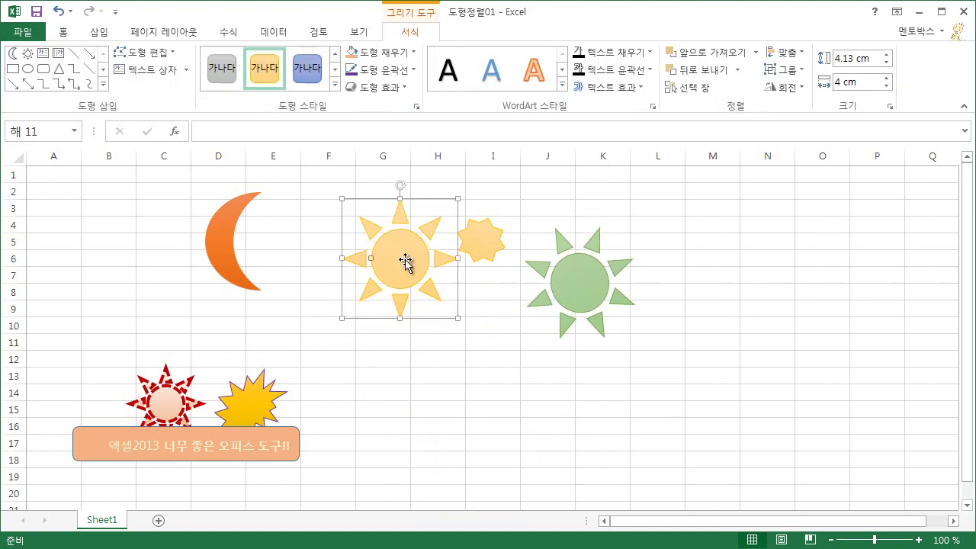
Delete the red dashed sun, the small pale yellow star and the large pale yellow sun
key(Tab)
click(166, 400)
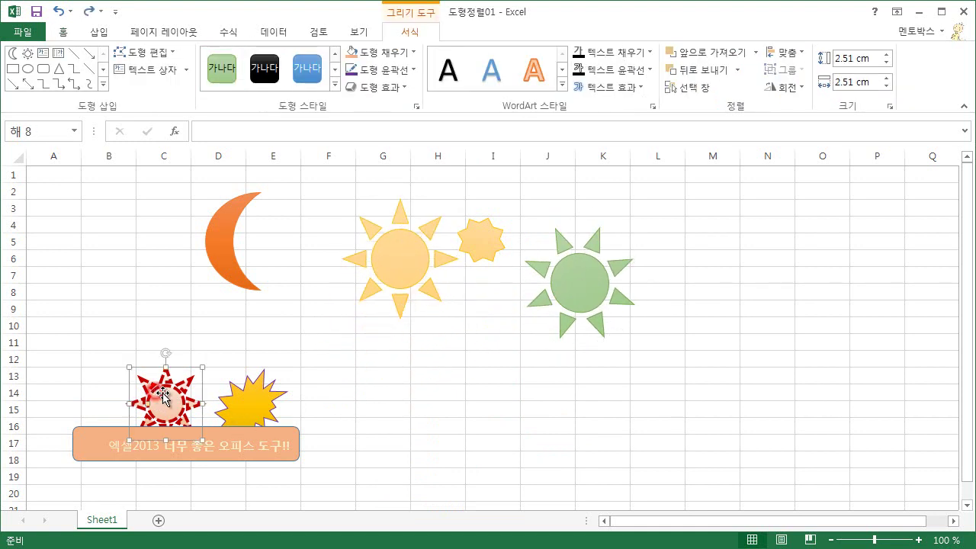
key(Delete)
click(496, 252)
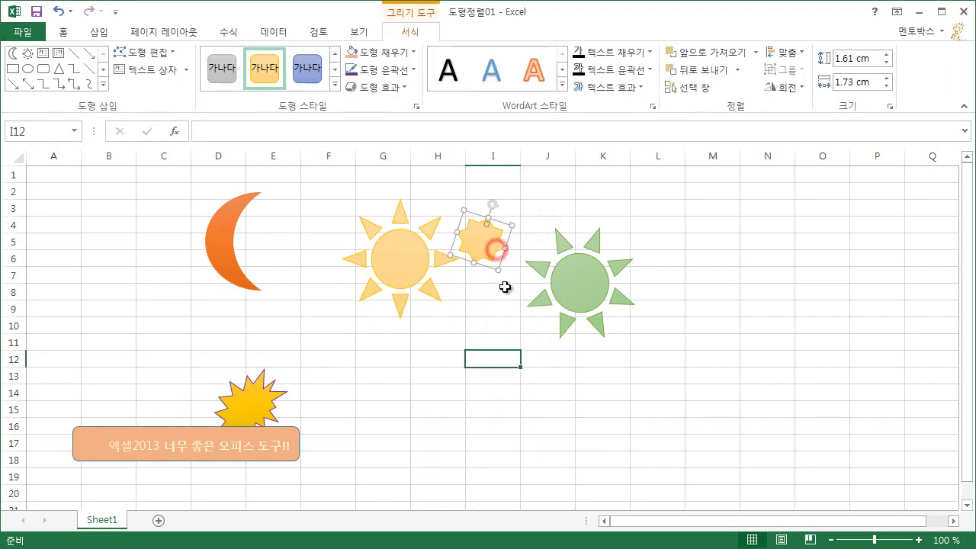
key(Delete)
click(431, 279)
key(Delete)
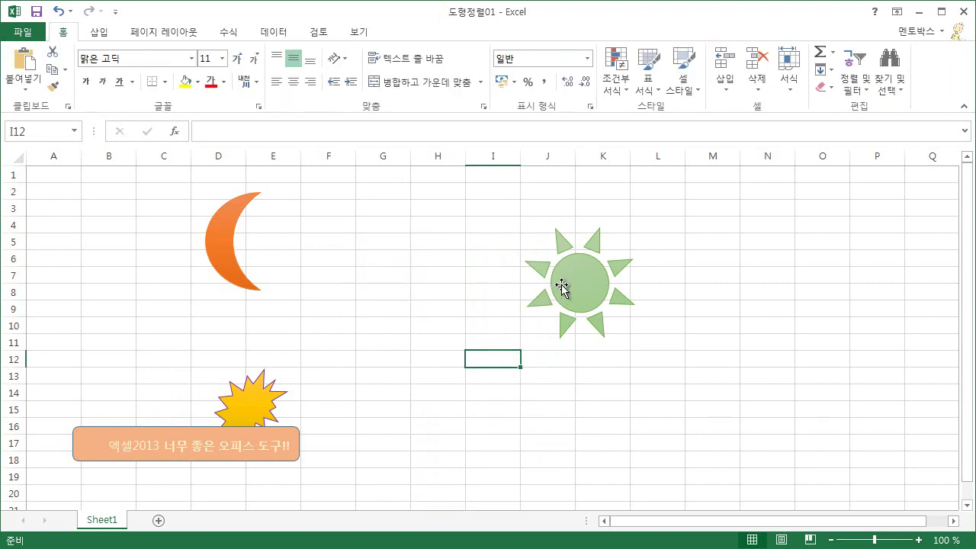
Move the green sun slightly up and the yellow explosion clear of the rounded rectangle, and select the rectangle, explosion and green sun together
drag(601, 281, 619, 269)
drag(248, 401, 379, 352)
click(281, 437)
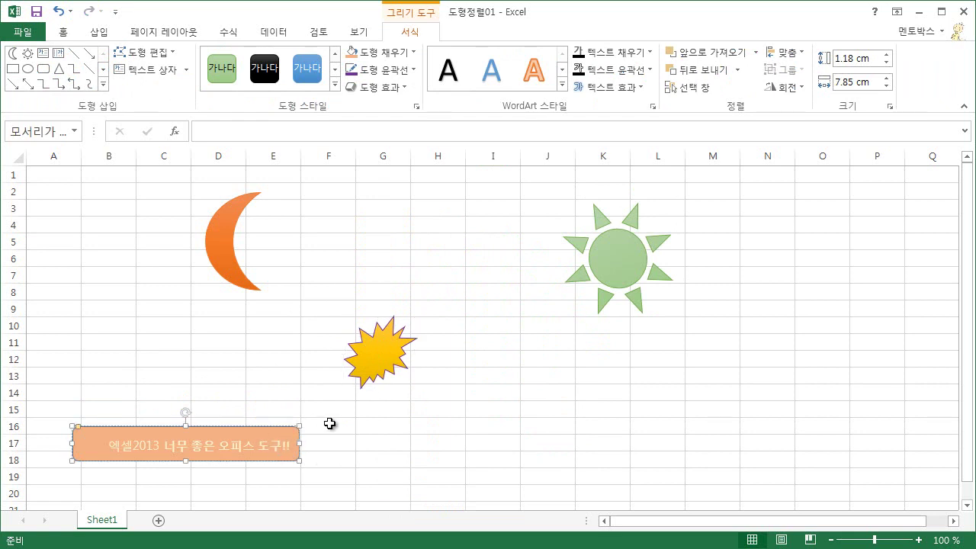
shift+click(384, 354)
shift+click(609, 272)
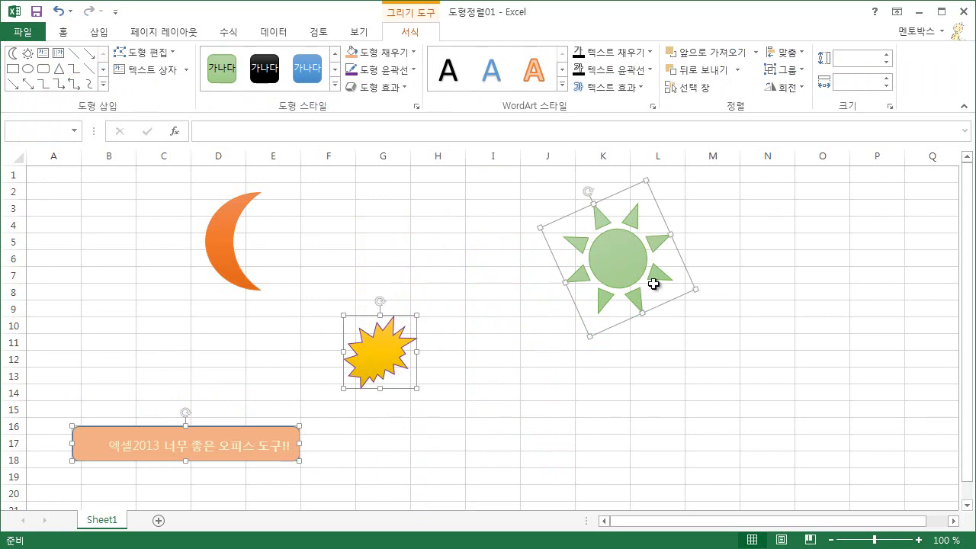
Align the three selected shapes to the left, and undo the alignment
click(793, 54)
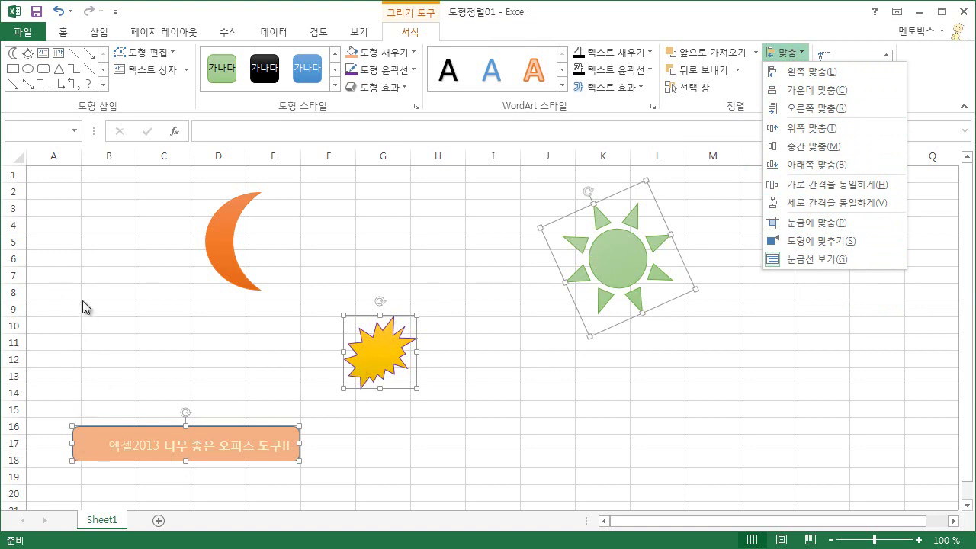
click(823, 70)
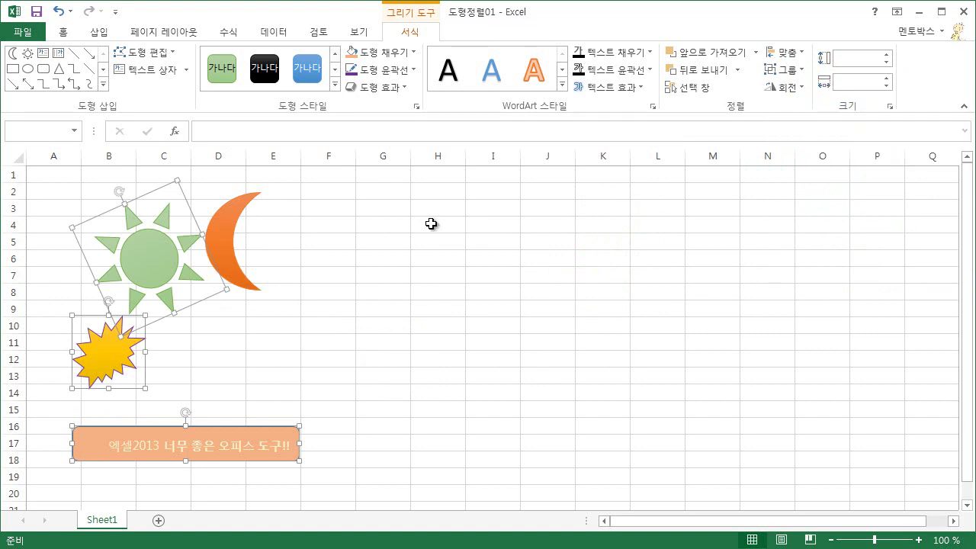
key(ctrl+z)
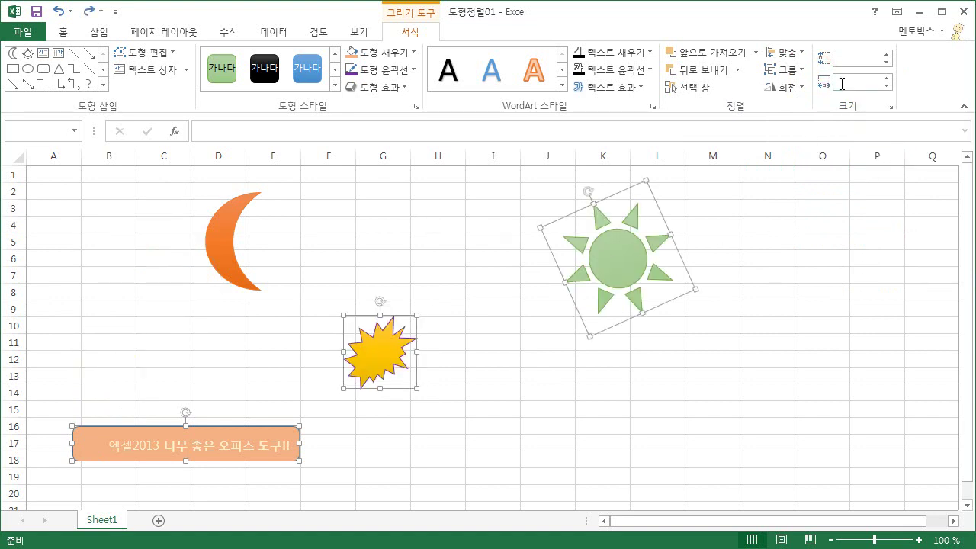
Bottom-align the rounded rectangle, explosion and green sun, add the crescent moon to the selection and bottom-align all four shapes
click(805, 60)
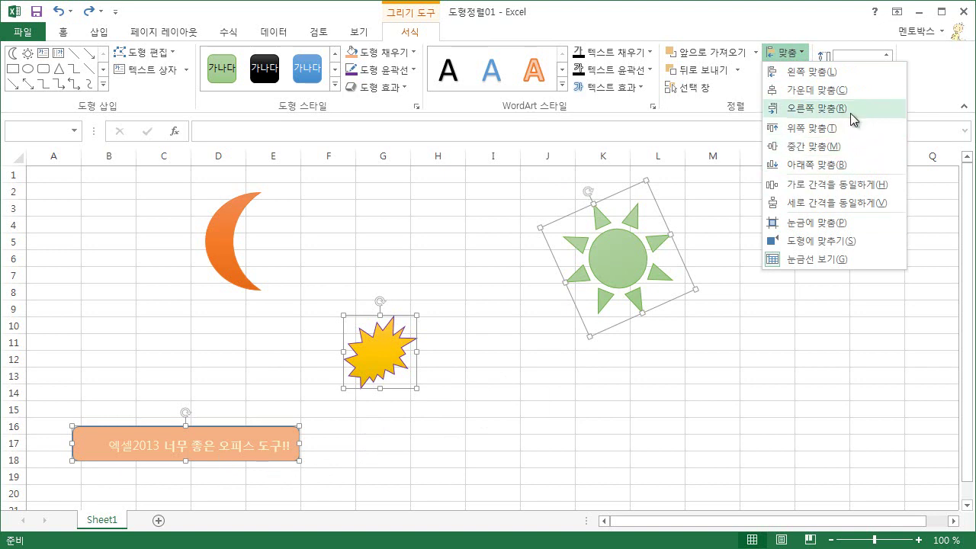
click(846, 164)
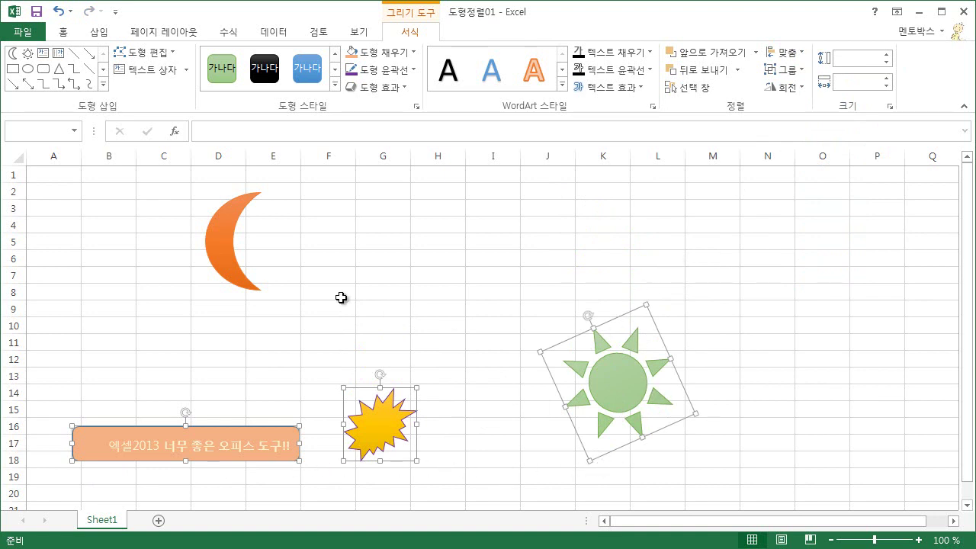
ctrl+click(222, 237)
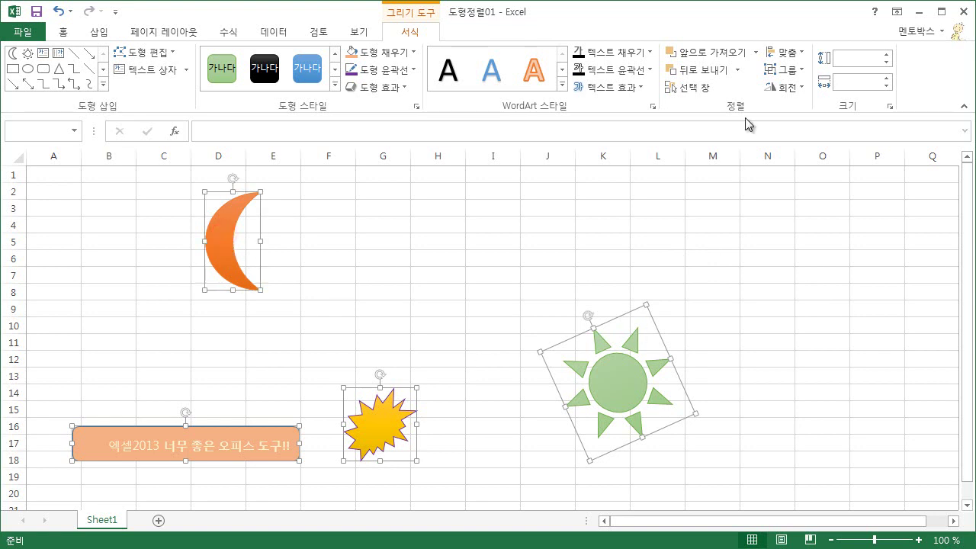
click(787, 52)
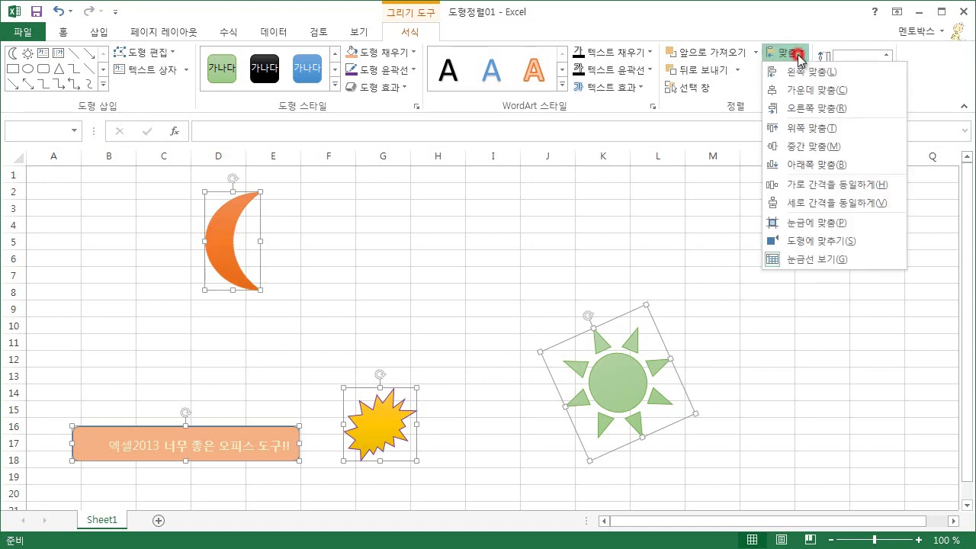
click(814, 165)
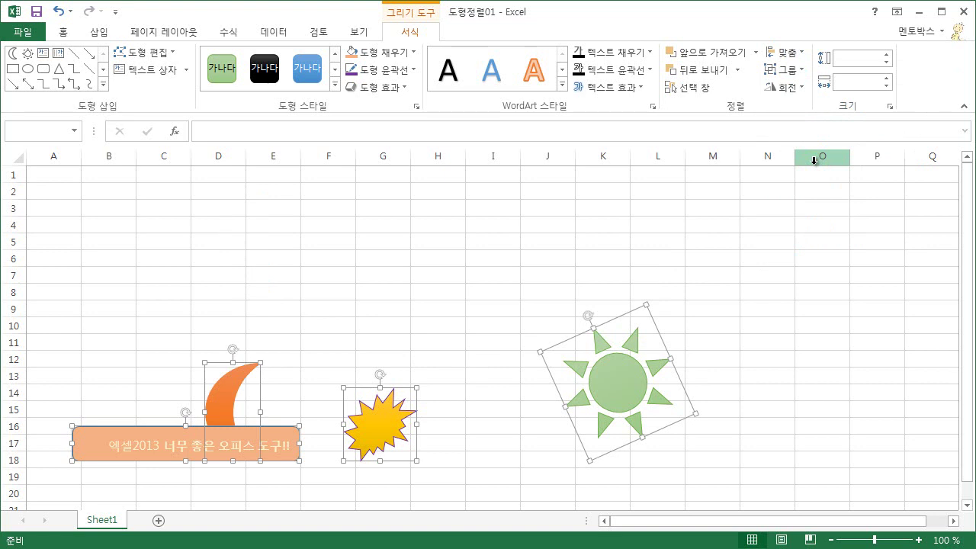
Distribute the four selected shapes horizontally with equal spacing
click(801, 60)
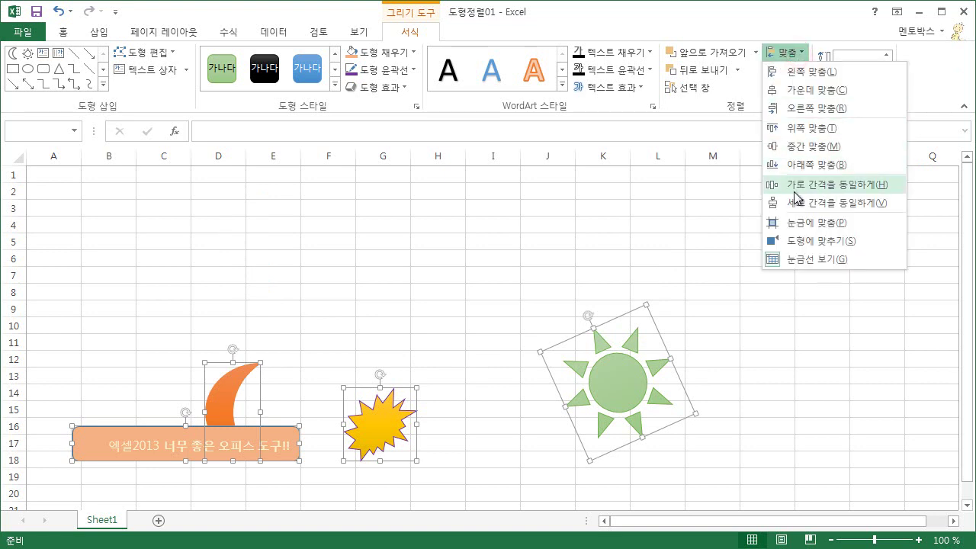
click(854, 188)
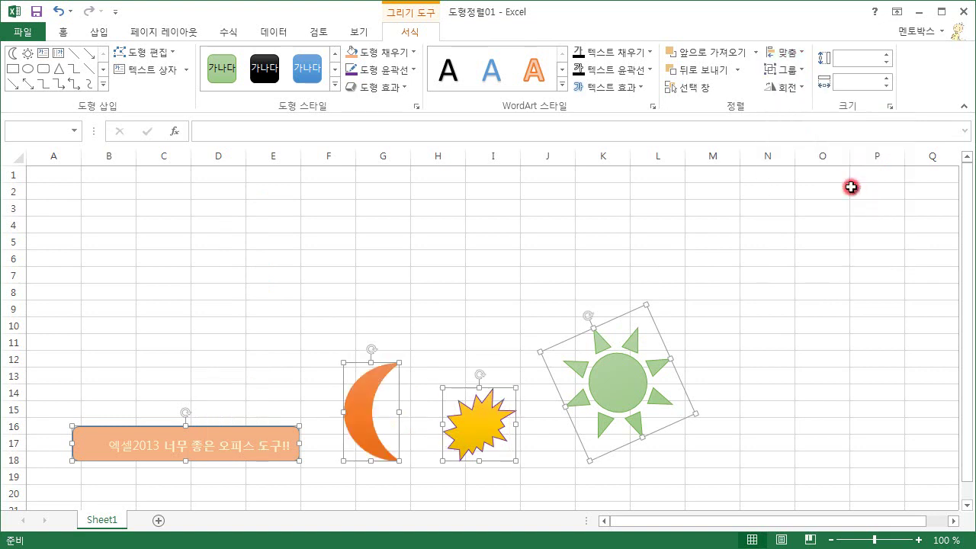